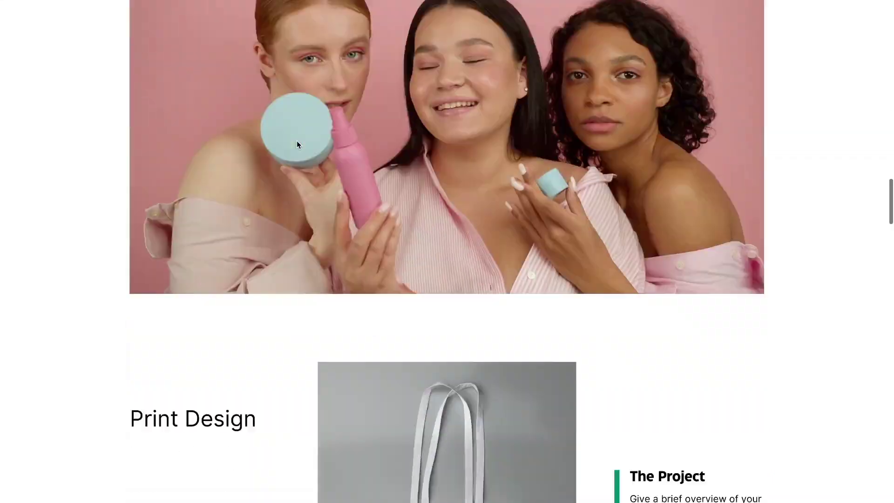
Look through the published OddNest website's home page, open its About page and return to the home page
{"action": "scroll", "coordinate": [297, 144], "scroll_direction": "down", "scroll_amount": 3}
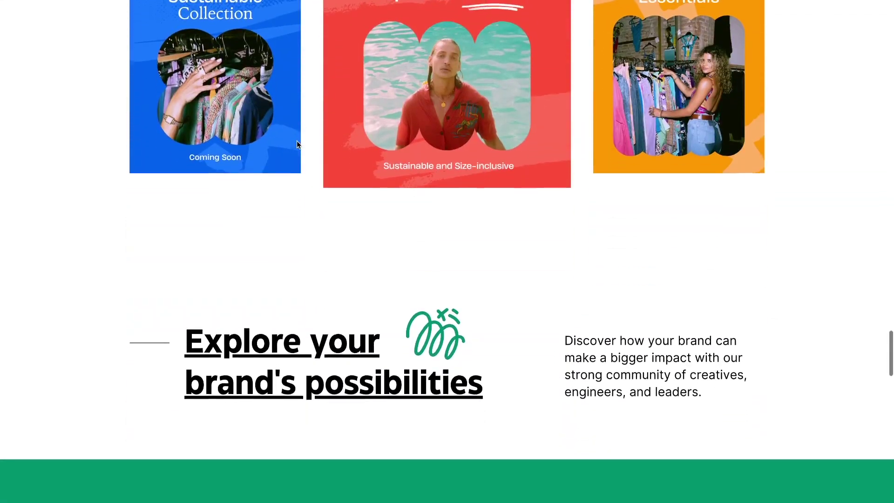
{"action": "scroll", "coordinate": [297, 144], "scroll_direction": "up", "scroll_amount": 15}
{"action": "scroll", "coordinate": [297, 144], "scroll_direction": "up", "scroll_amount": 20}
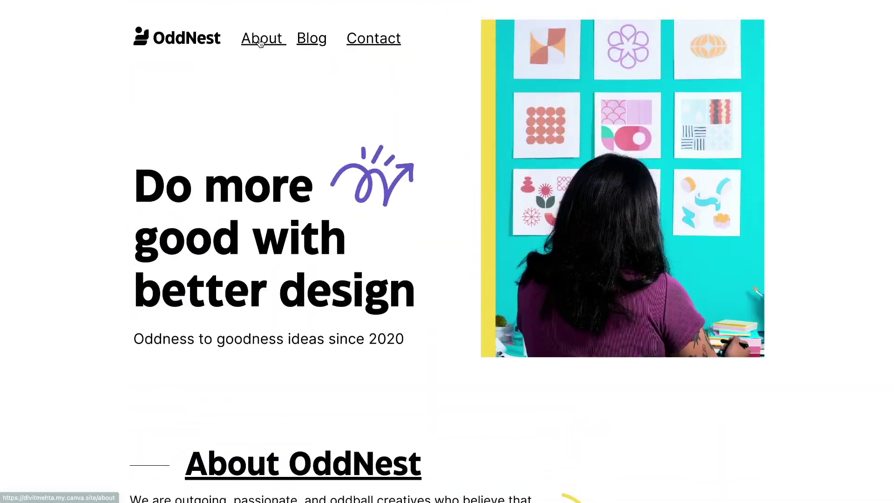
{"action": "left_click", "coordinate": [261, 41]}
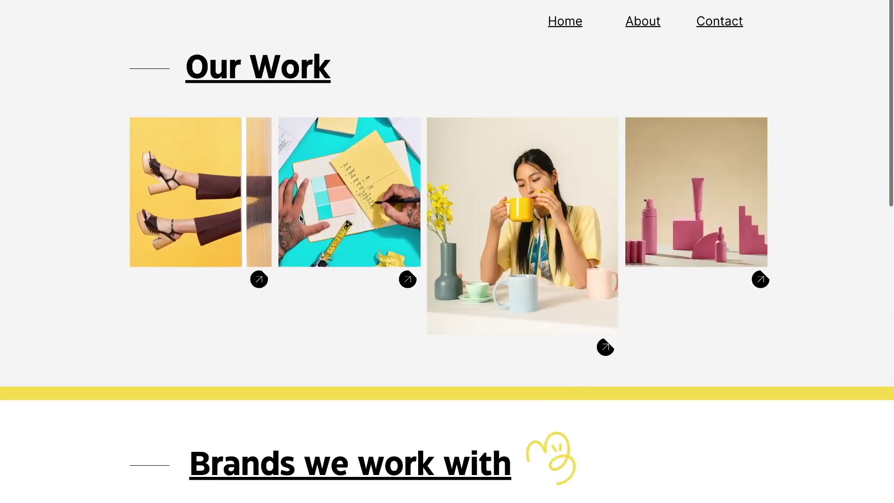
{"action": "left_click", "coordinate": [569, 27]}
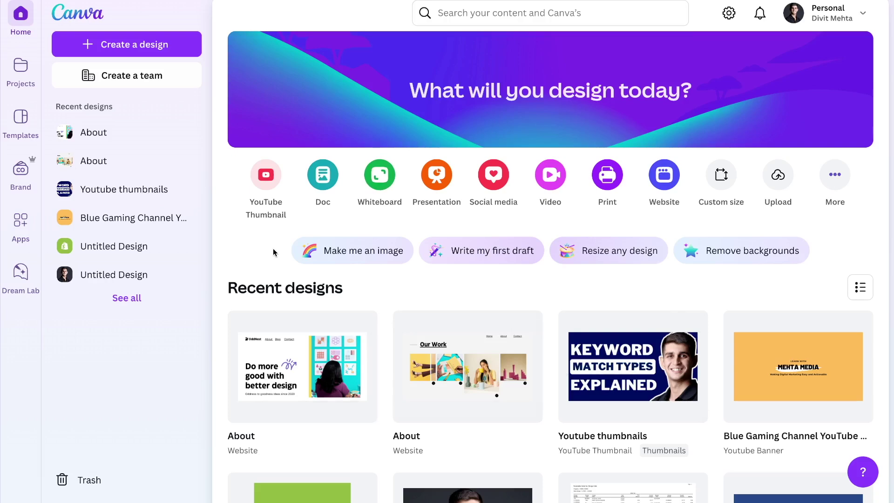
Create a new blank website design
{"action": "left_click", "coordinate": [161, 45]}
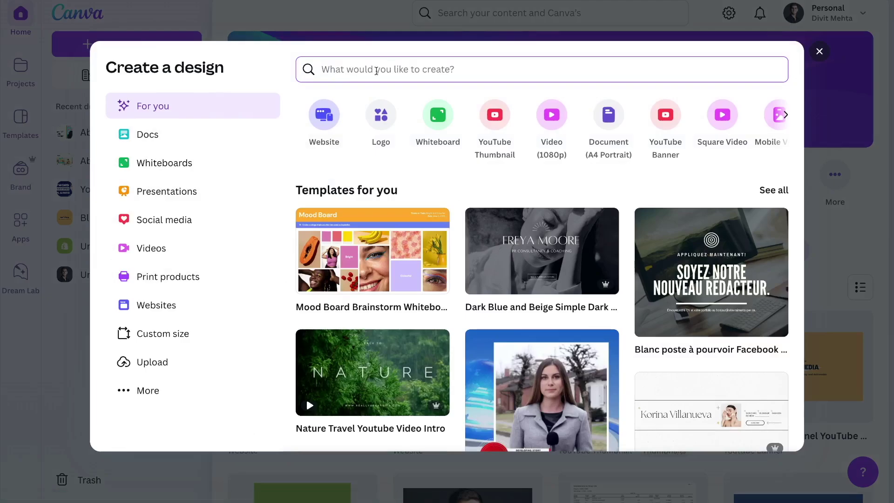
{"action": "left_click", "coordinate": [329, 121]}
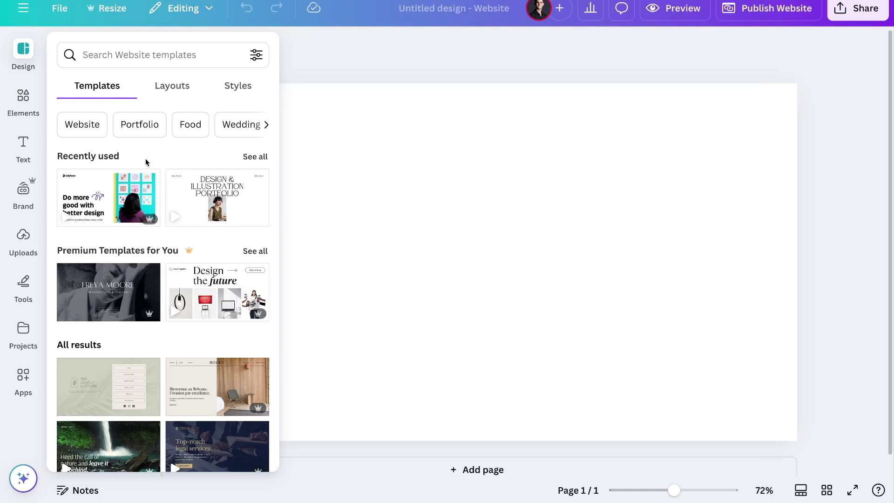
Try several website layouts on the blank page, including the three-column section header and the section title with a call-to-action
{"action": "left_click", "coordinate": [171, 90]}
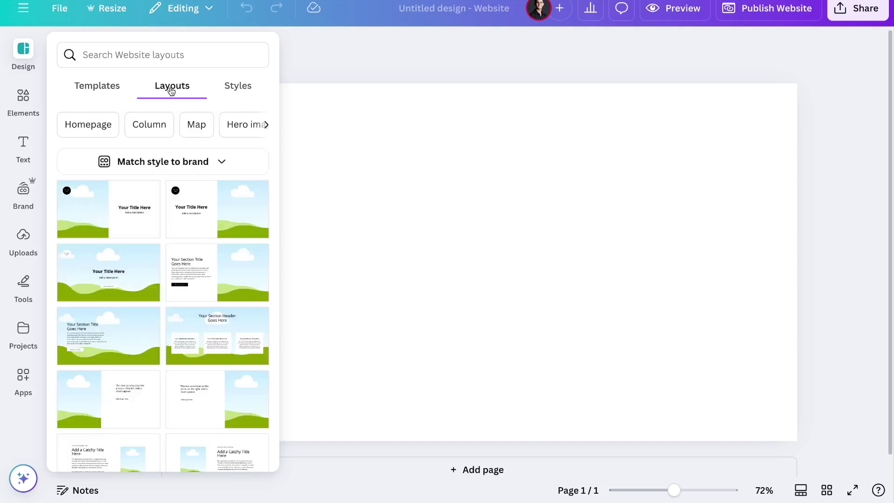
{"action": "left_click", "coordinate": [109, 210]}
{"action": "left_click", "coordinate": [197, 326]}
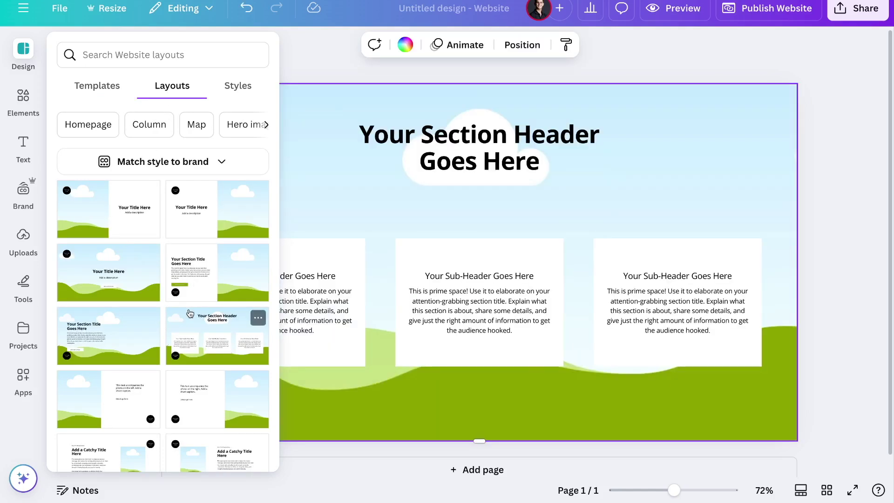
{"action": "left_click", "coordinate": [111, 349]}
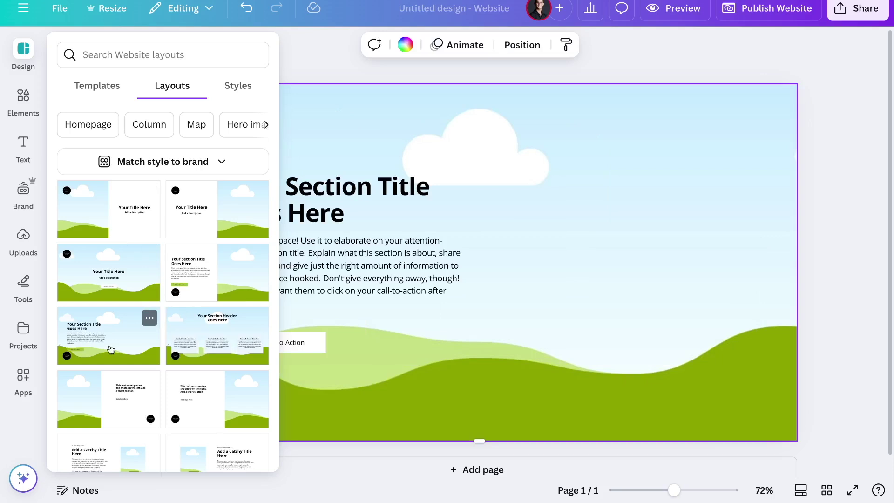
Search the website templates for "marketing agency"
{"action": "left_click", "coordinate": [115, 93]}
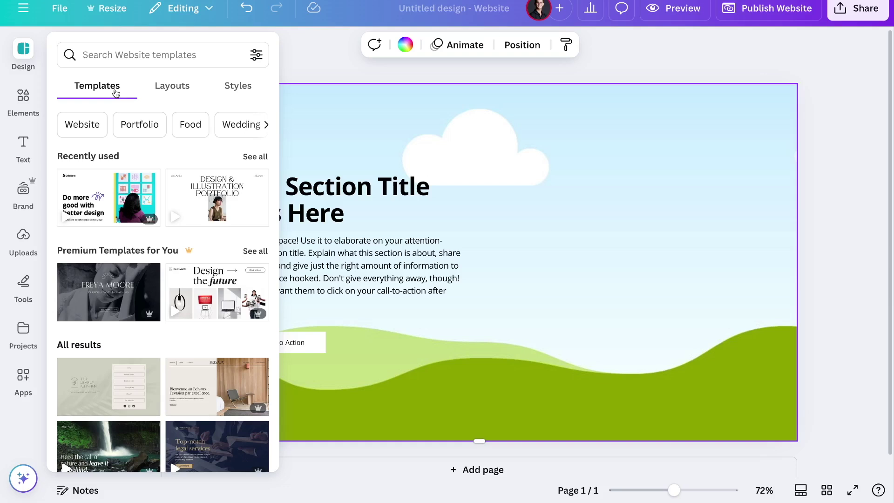
{"action": "left_click", "coordinate": [133, 55]}
{"action": "type", "text": "mar"}
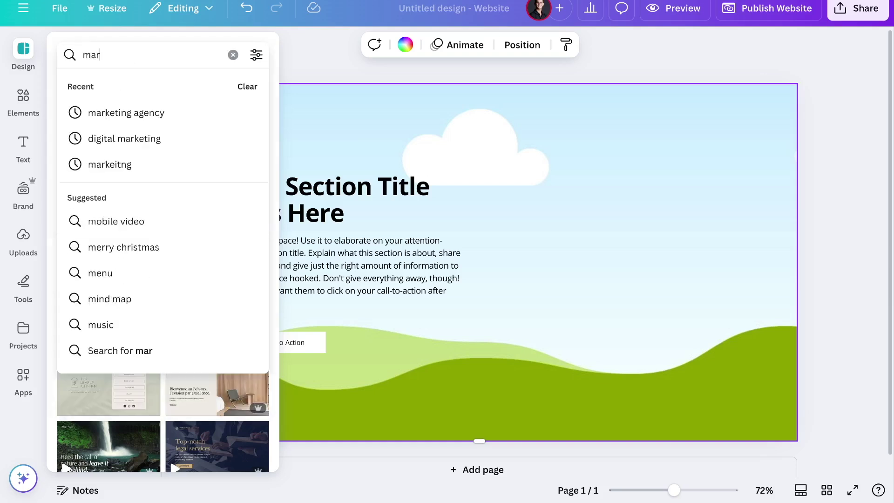
{"action": "type", "text": "keting agenc"}
{"action": "left_click", "coordinate": [122, 195]}
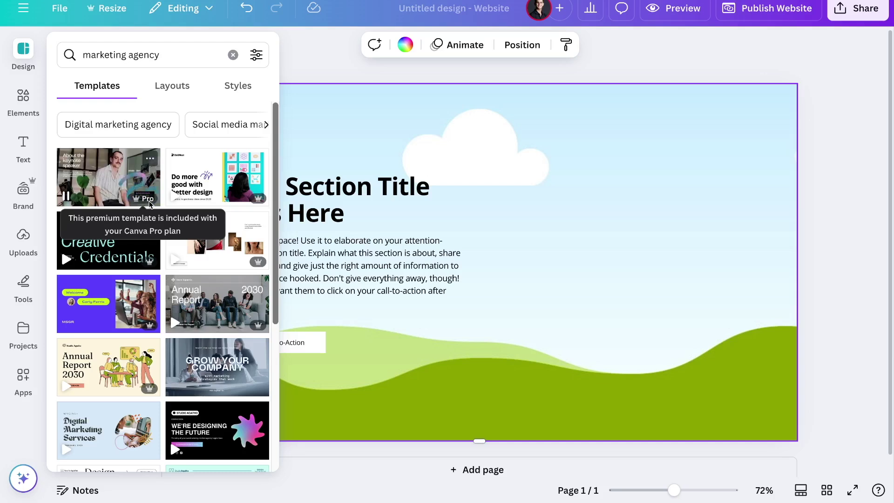
Apply all 14 pages of the Brand Agency Portfolio Website template in White Purple Yellow Modern Professional Style to the design
{"action": "scroll", "coordinate": [199, 316], "scroll_direction": "down", "scroll_amount": 2}
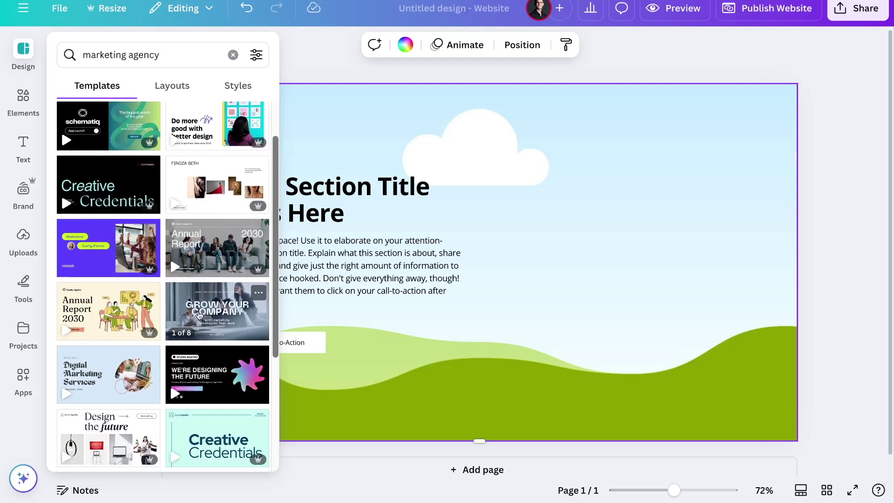
{"action": "mouse_move", "coordinate": [132, 385]}
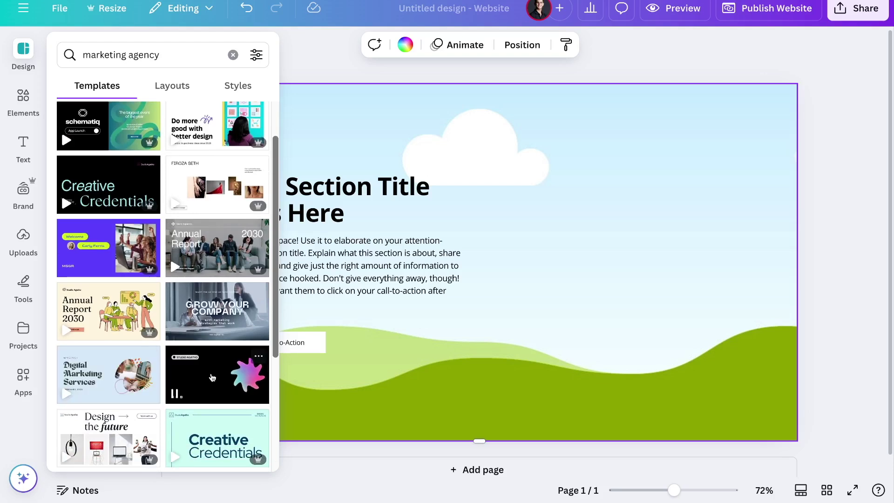
{"action": "left_click", "coordinate": [218, 135]}
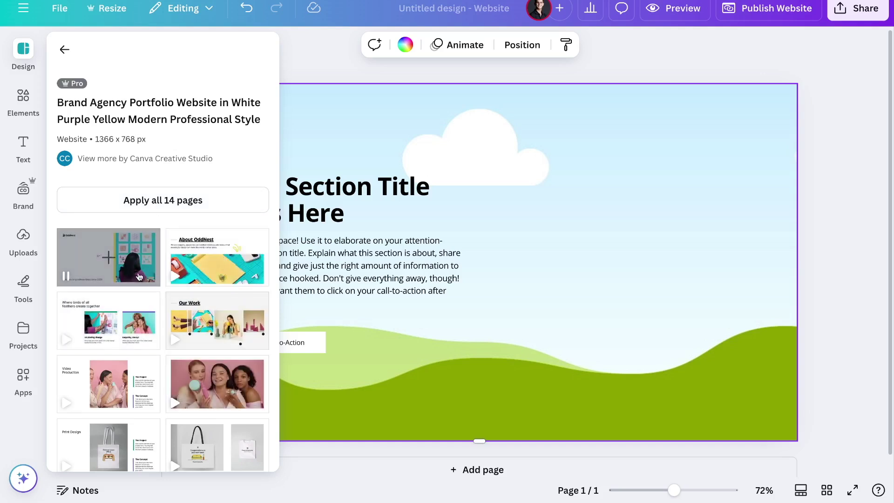
{"action": "left_click_drag", "start_coordinate": [140, 277], "coordinate": [442, 117]}
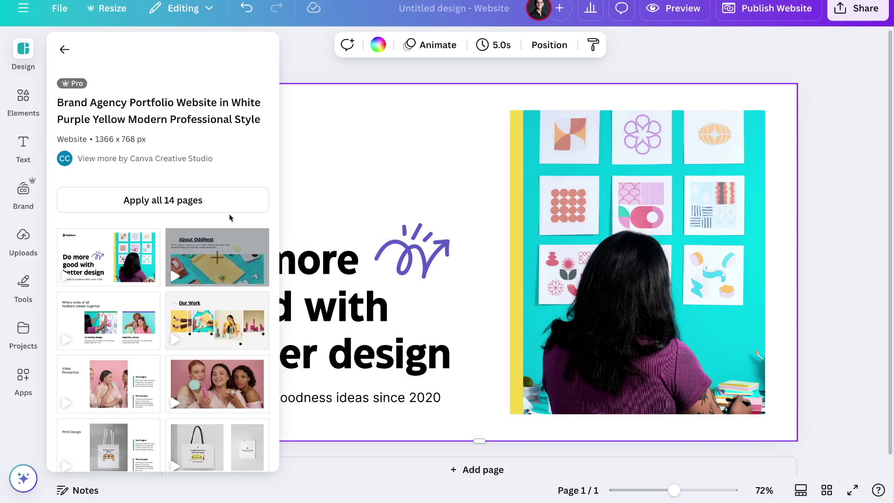
{"action": "left_click", "coordinate": [219, 201]}
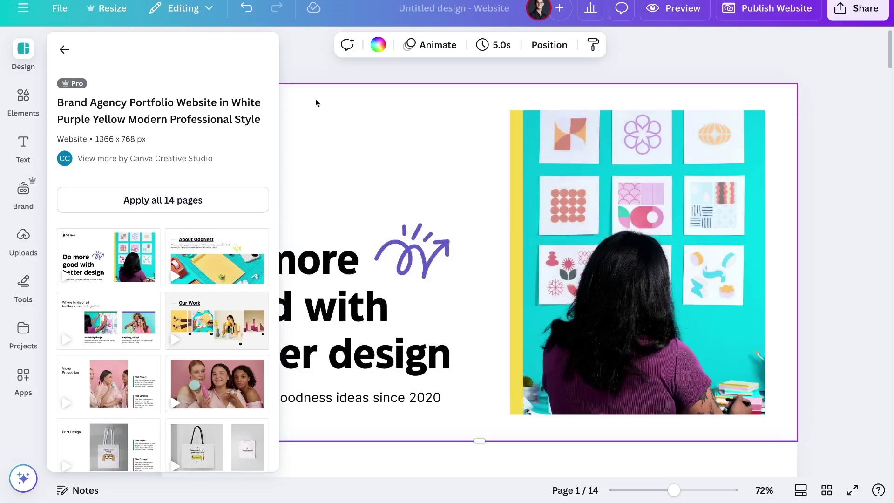
Review the applied template's sections up close, and the overall page sequence at 11% zoom
{"action": "scroll", "coordinate": [419, 270], "scroll_direction": "down", "scroll_amount": 5}
{"action": "scroll", "coordinate": [419, 270], "scroll_direction": "down", "scroll_amount": 15}
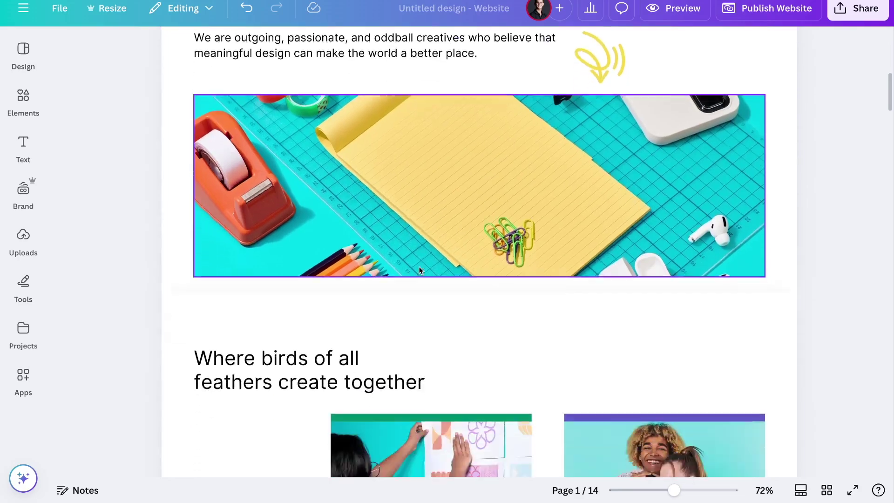
{"action": "scroll", "coordinate": [419, 271], "scroll_direction": "down", "scroll_amount": 15}
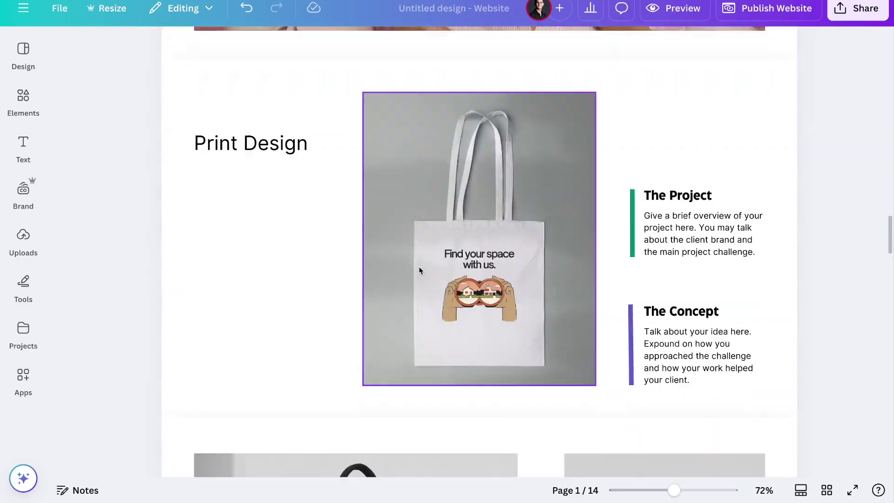
{"action": "scroll", "coordinate": [419, 270], "scroll_direction": "down", "scroll_amount": 3}
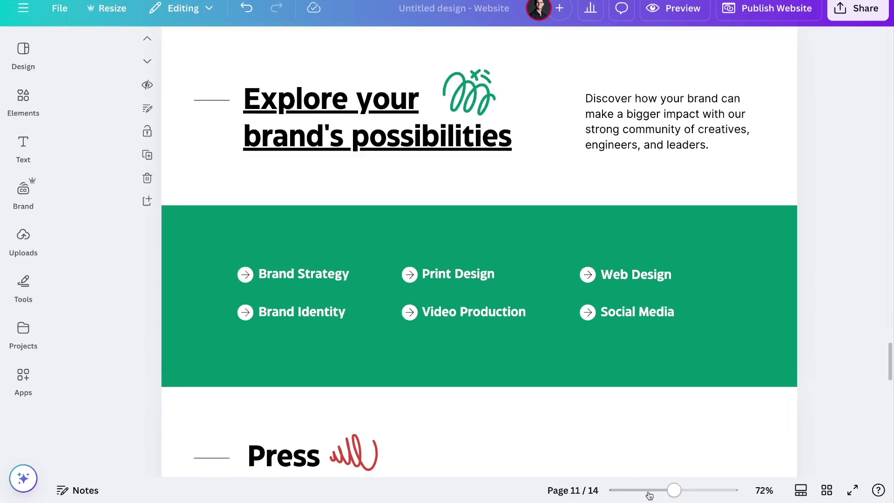
{"action": "left_click_drag", "start_coordinate": [674, 490], "coordinate": [617, 490]}
{"action": "scroll", "coordinate": [617, 262], "scroll_direction": "up", "scroll_amount": 5}
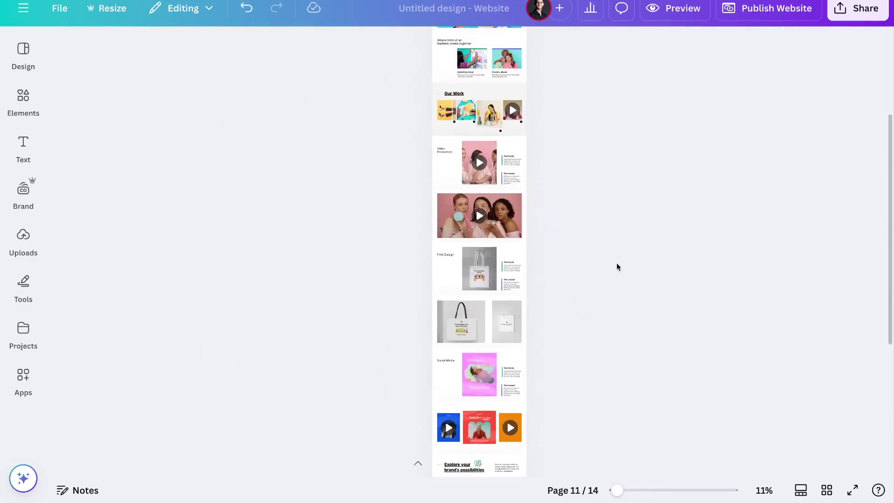
{"action": "scroll", "coordinate": [617, 264], "scroll_direction": "up", "scroll_amount": 3}
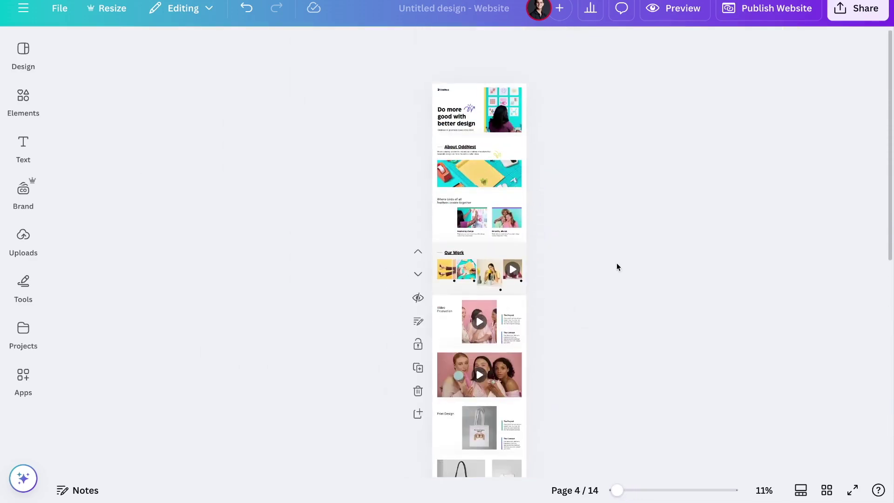
Delete the Video Production page below the Our Work section
{"action": "left_click", "coordinate": [484, 268]}
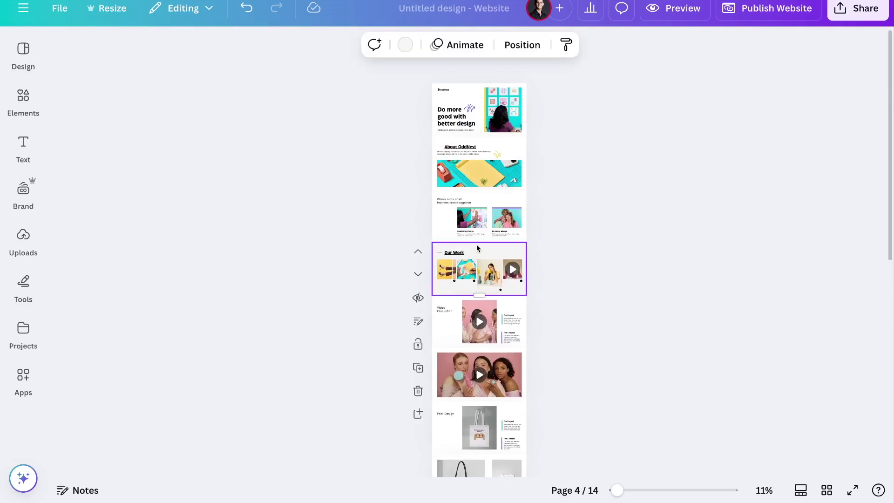
{"action": "left_click", "coordinate": [446, 322]}
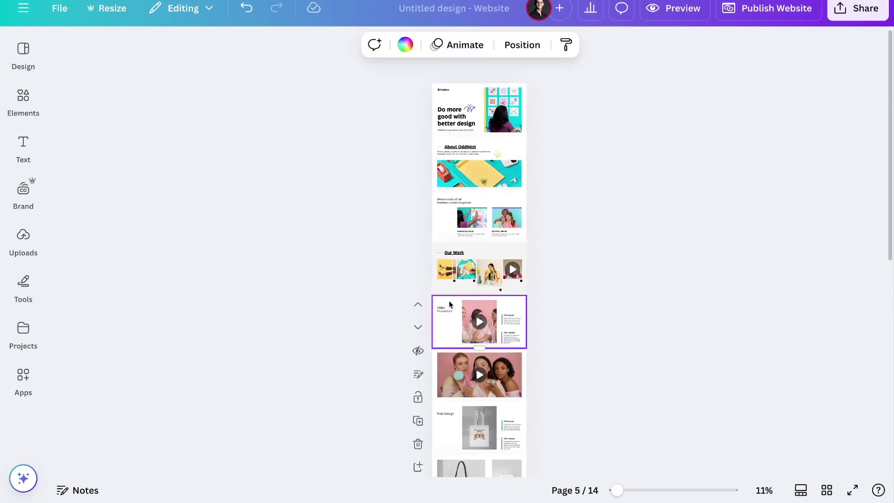
{"action": "left_click", "coordinate": [418, 446]}
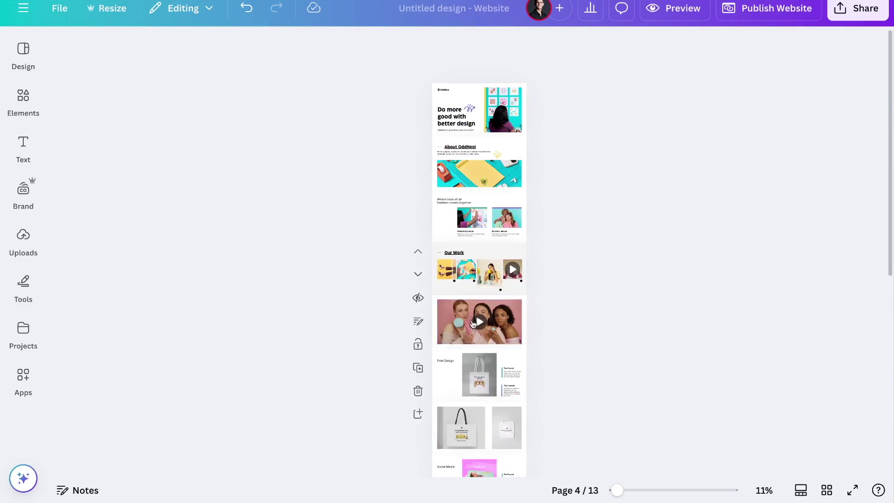
Move the page with the video of three women above the Our Work section and back below it
{"action": "left_click", "coordinate": [445, 308]}
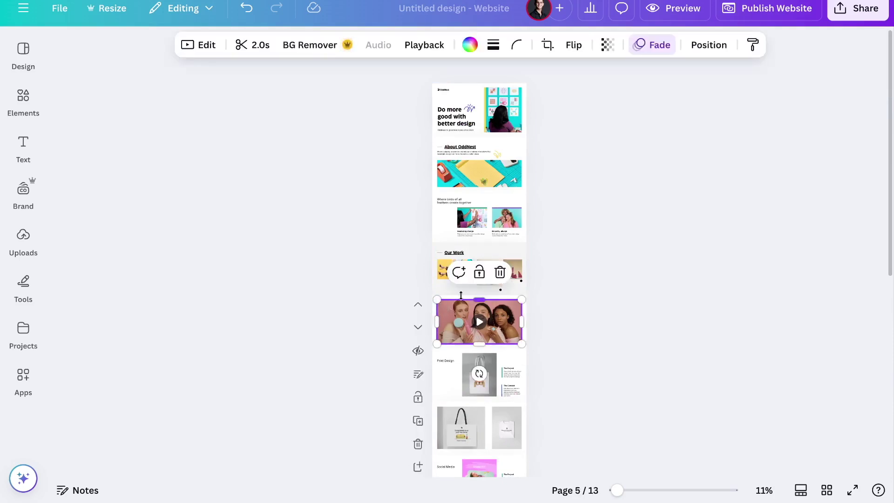
{"action": "left_click", "coordinate": [414, 309]}
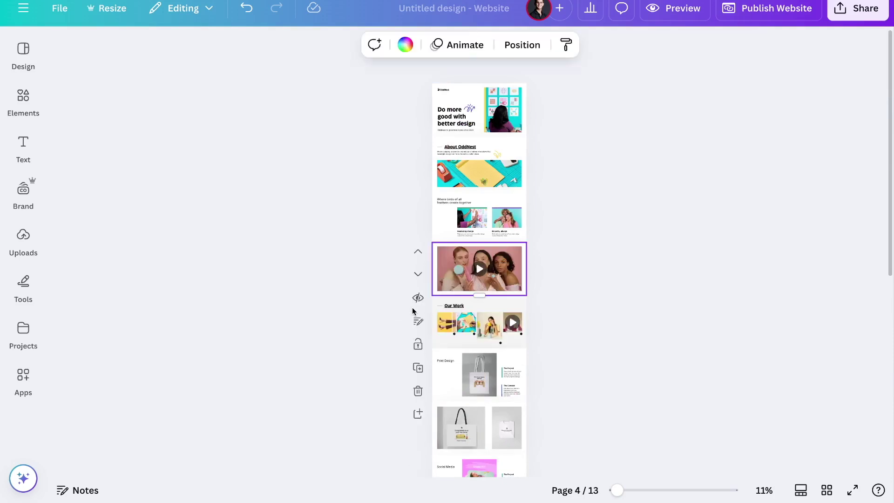
{"action": "left_click", "coordinate": [418, 274]}
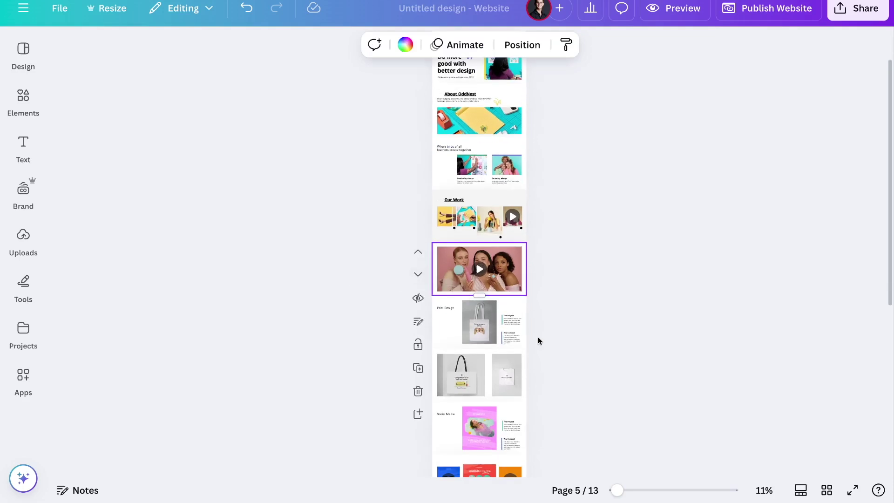
Add an empty page after the "Let's collaborate!" page and delete it again
{"action": "scroll", "coordinate": [538, 341], "scroll_direction": "down", "scroll_amount": 6}
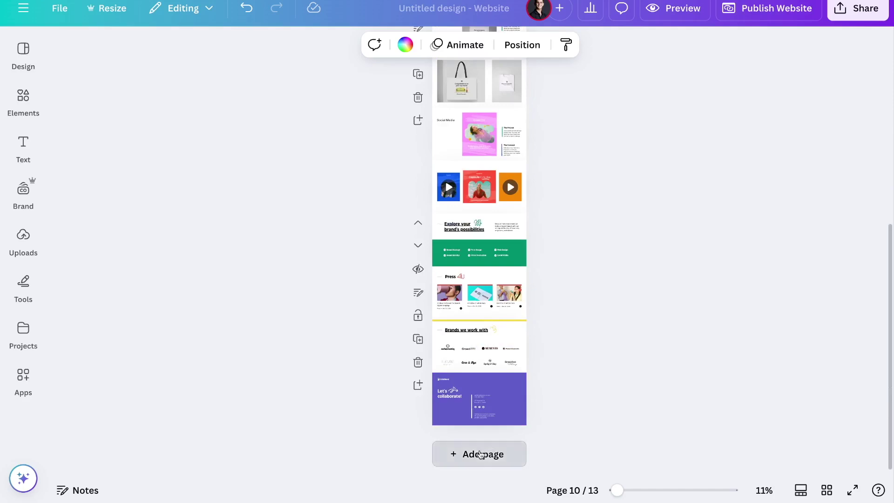
{"action": "left_click", "coordinate": [481, 454]}
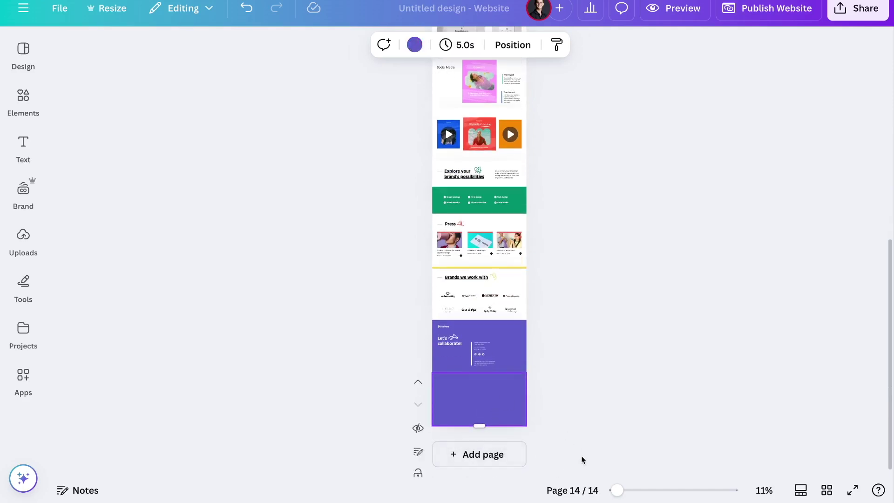
{"action": "left_click_drag", "start_coordinate": [617, 489], "coordinate": [657, 490]}
{"action": "scroll", "coordinate": [524, 416], "scroll_direction": "down", "scroll_amount": 5}
{"action": "scroll", "coordinate": [504, 403], "scroll_direction": "down", "scroll_amount": 6}
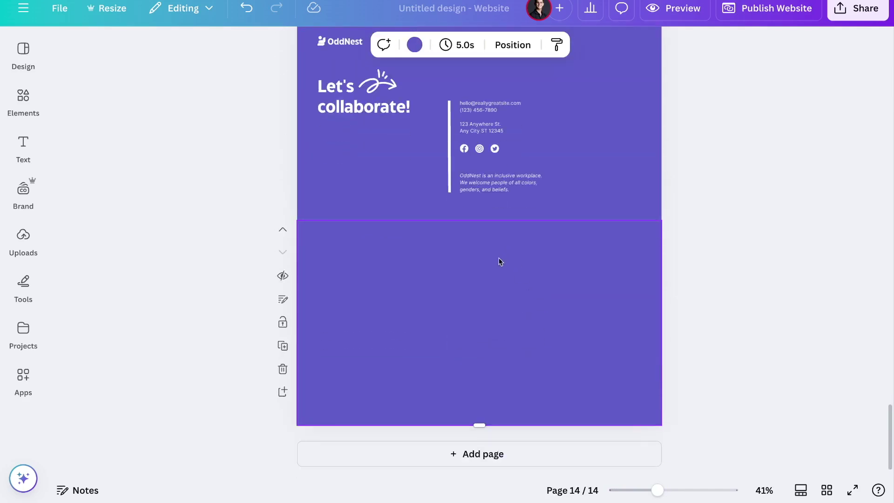
{"action": "left_click", "coordinate": [282, 370]}
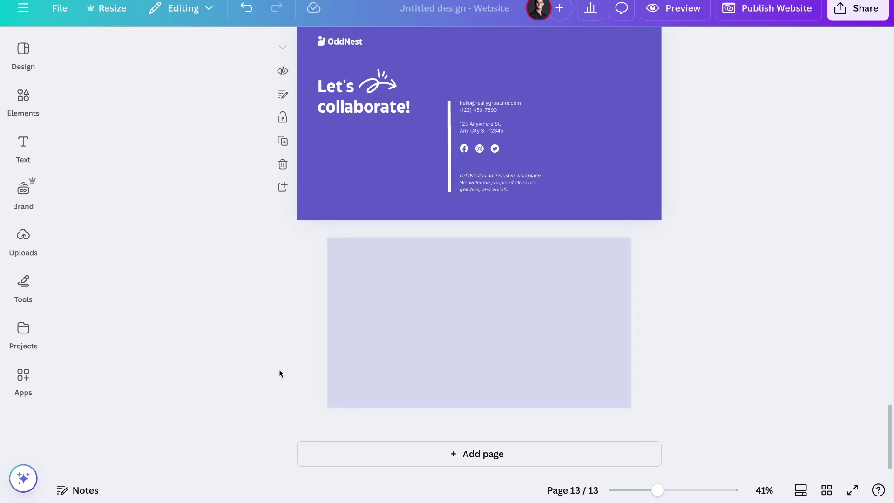
Move the "Do more good with better design" heading on the first page slightly to the left and down
{"action": "left_click_drag", "start_coordinate": [657, 490], "coordinate": [667, 491]}
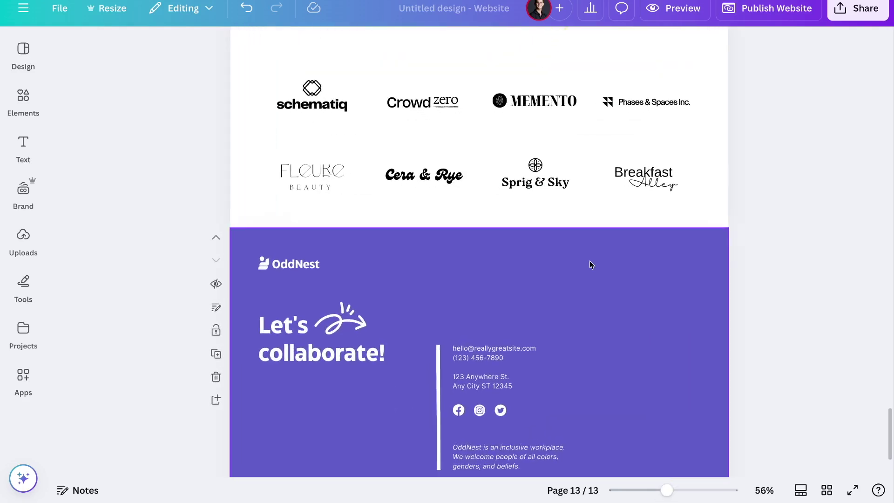
{"action": "scroll", "coordinate": [590, 261], "scroll_direction": "up", "scroll_amount": 15}
{"action": "scroll", "coordinate": [589, 261], "scroll_direction": "up", "scroll_amount": 10}
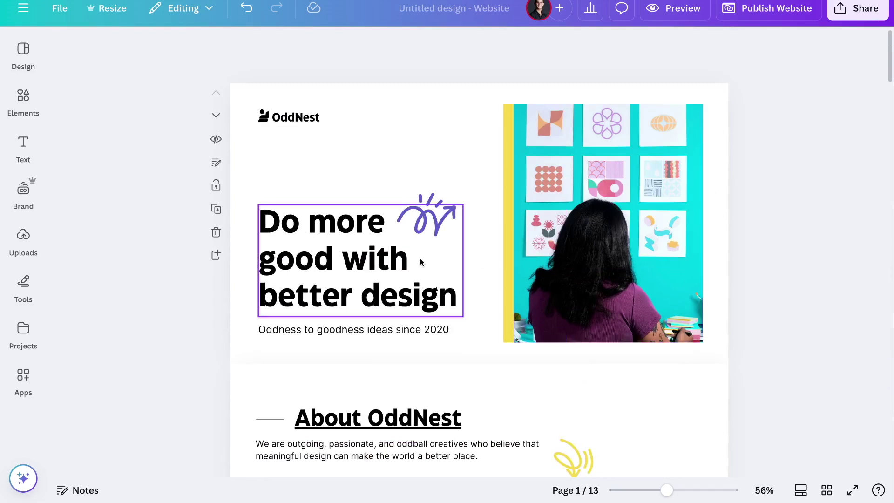
{"action": "left_click_drag", "start_coordinate": [315, 265], "coordinate": [300, 275]}
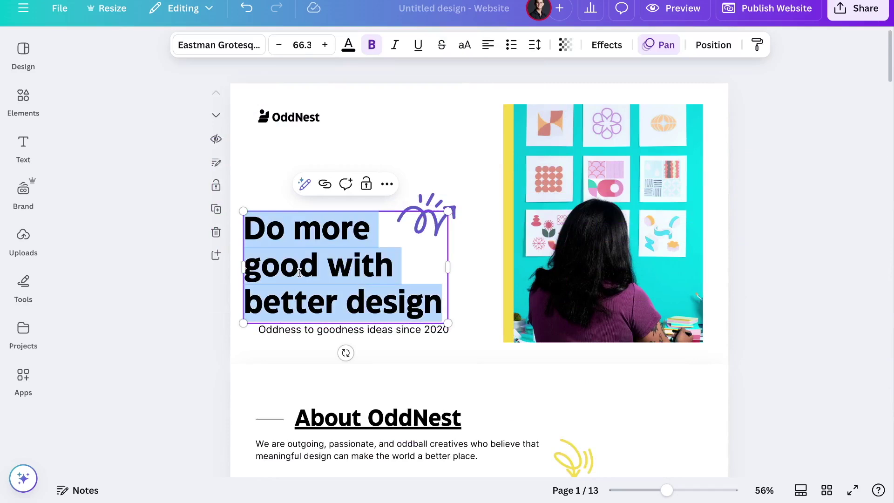
Replace the text of the first page's main heading with "sljfkdsfl.ad"
{"action": "type", "text": "sljfkdsfl."}
{"action": "left_click", "coordinate": [286, 224]}
{"action": "left_click", "coordinate": [527, 214]}
{"action": "left_click", "coordinate": [588, 211]}
Replace the first page's photo with the recently used picture of the man looking up
{"action": "left_click", "coordinate": [23, 100]}
{"action": "left_click", "coordinate": [24, 55]}
{"action": "left_click", "coordinate": [23, 100]}
{"action": "left_click_drag", "start_coordinate": [103, 159], "coordinate": [663, 204]}
Set the first page's background to the darker yellow document colour, apply the change to all pages and check them
{"action": "left_click", "coordinate": [522, 159]}
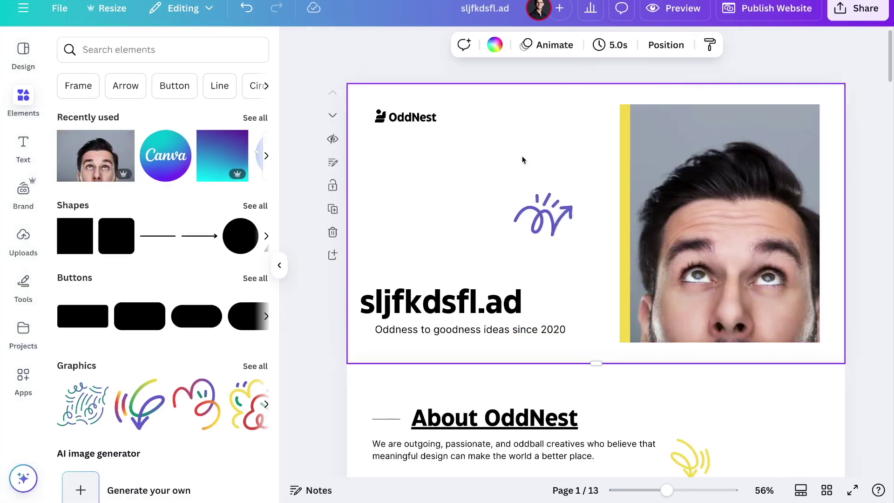
{"action": "left_click", "coordinate": [495, 45]}
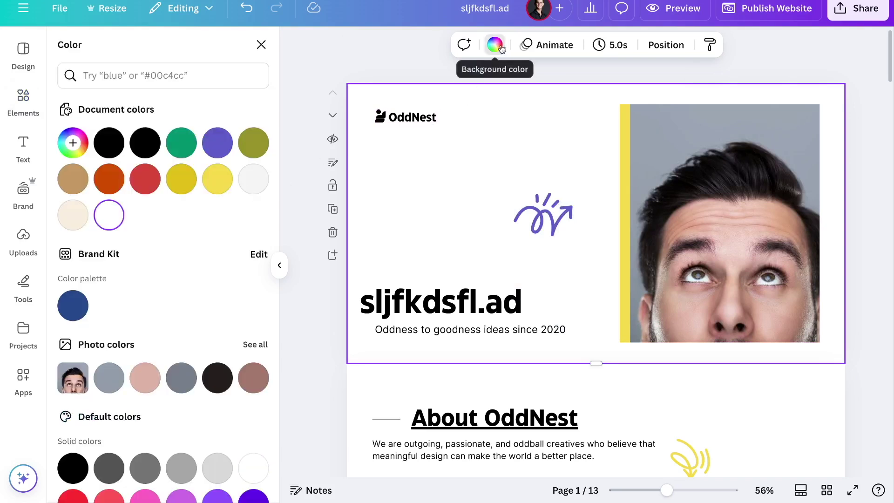
{"action": "left_click", "coordinate": [181, 180]}
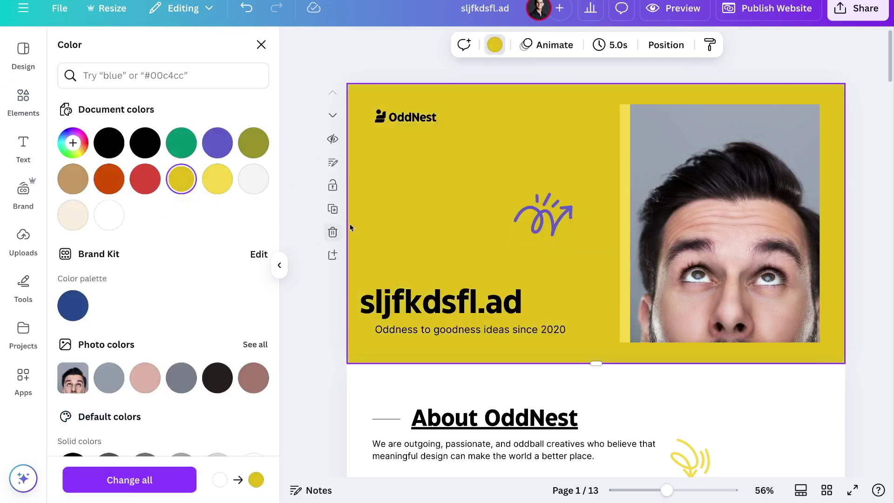
{"action": "left_click", "coordinate": [130, 487]}
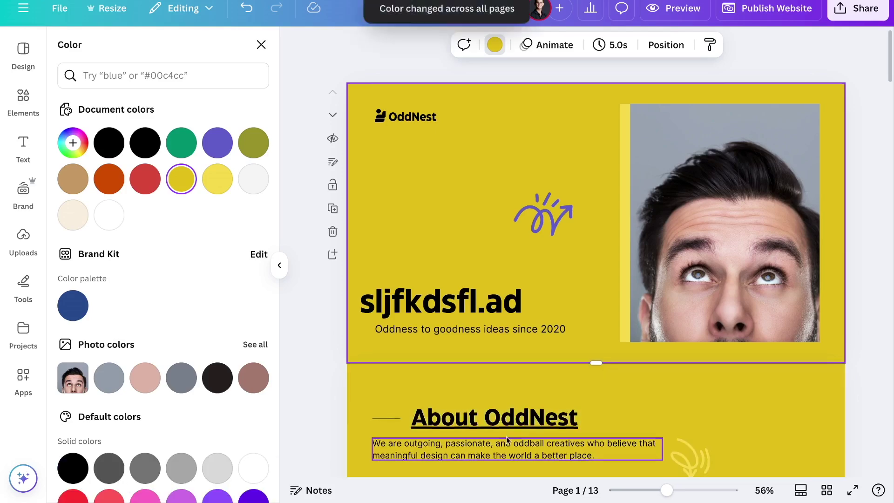
{"action": "scroll", "coordinate": [506, 436], "scroll_direction": "down", "scroll_amount": 10}
{"action": "scroll", "coordinate": [506, 440], "scroll_direction": "down", "scroll_amount": 20}
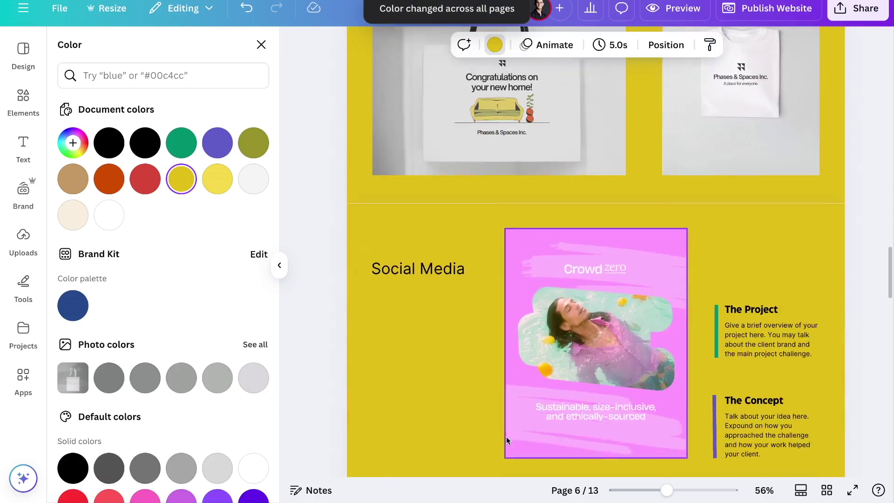
{"action": "scroll", "coordinate": [507, 438], "scroll_direction": "down", "scroll_amount": 15}
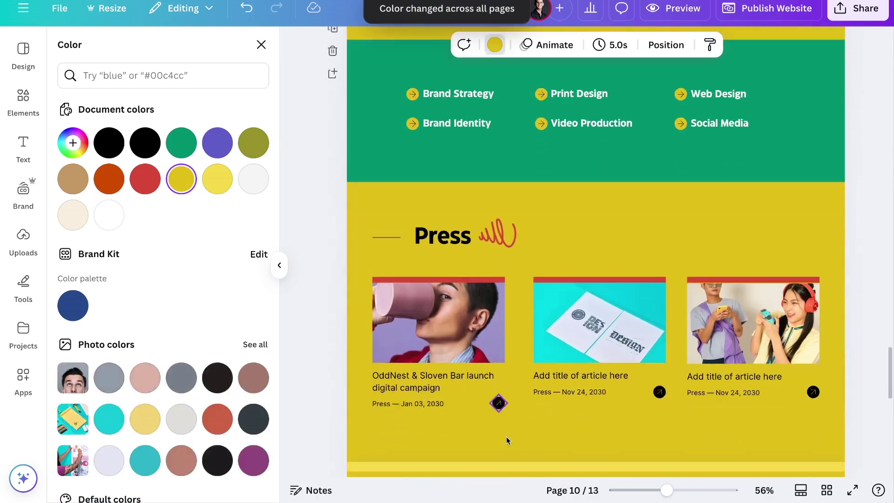
{"action": "scroll", "coordinate": [506, 440], "scroll_direction": "down", "scroll_amount": 15}
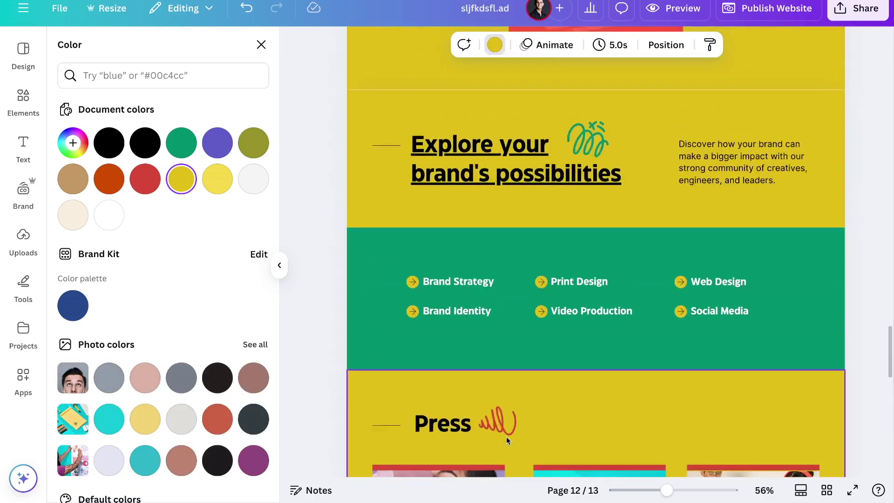
{"action": "scroll", "coordinate": [507, 437], "scroll_direction": "up", "scroll_amount": 20}
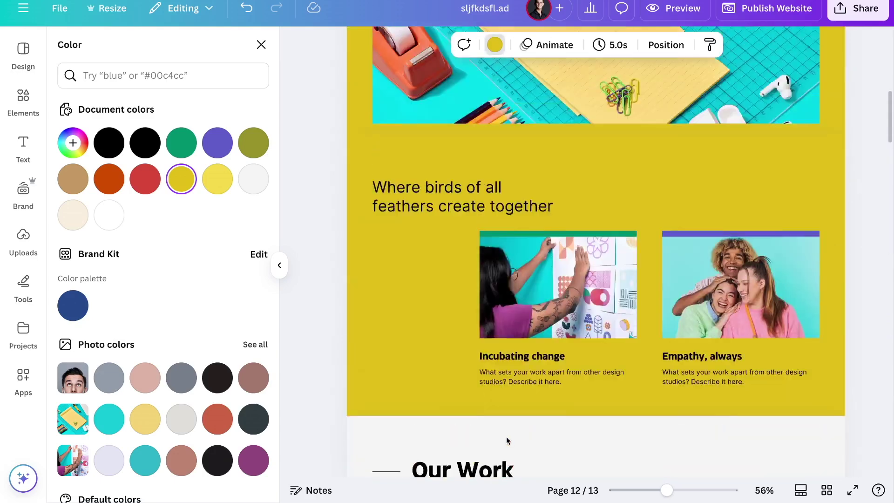
{"action": "scroll", "coordinate": [507, 436], "scroll_direction": "up", "scroll_amount": 6}
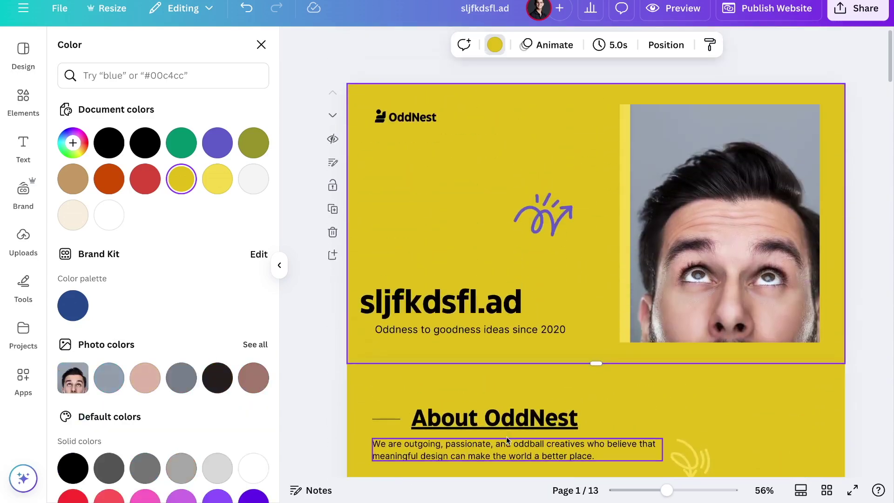
Undo the yellow backgrounds, the photo replacement and the heading text change
{"action": "key", "text": "ctrl+z"}
{"action": "key", "text": "ctrl+z"}
{"action": "key", "text": "ctrl+z"}
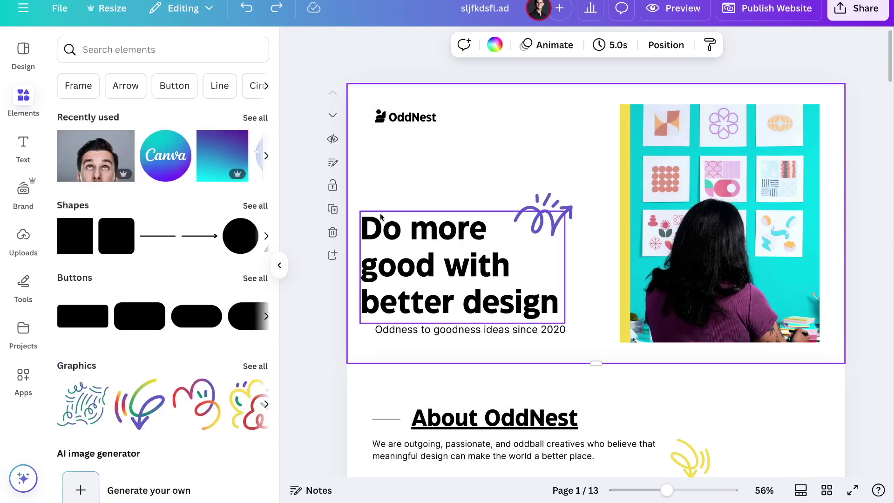
{"action": "left_click", "coordinate": [281, 266]}
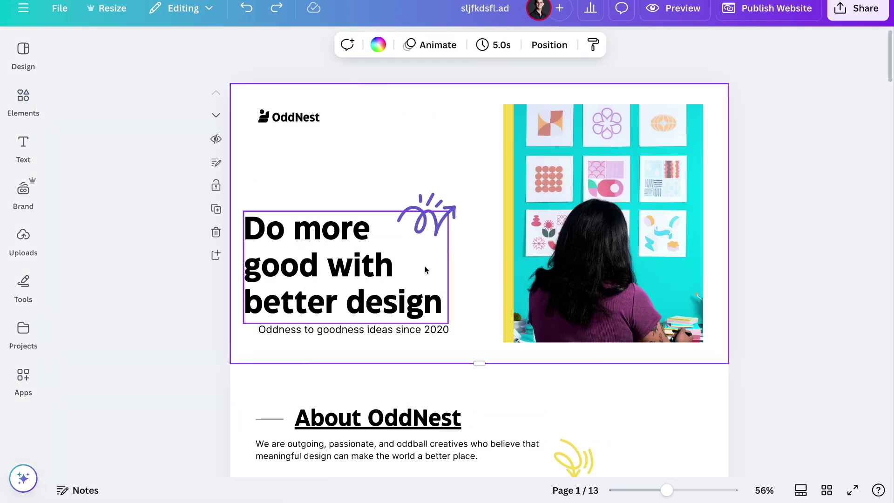
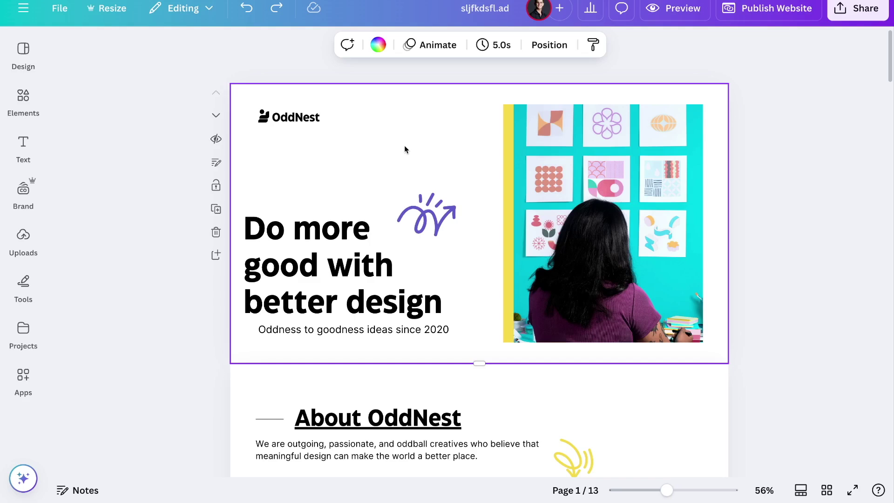
Copy the tagline text beside the OddNest logo, change the copy to "About us" and narrow its box to fit
{"action": "left_click", "coordinate": [352, 329]}
{"action": "left_click_drag", "start_coordinate": [366, 330], "coordinate": [389, 122]}
{"action": "type", "text": "bou"}
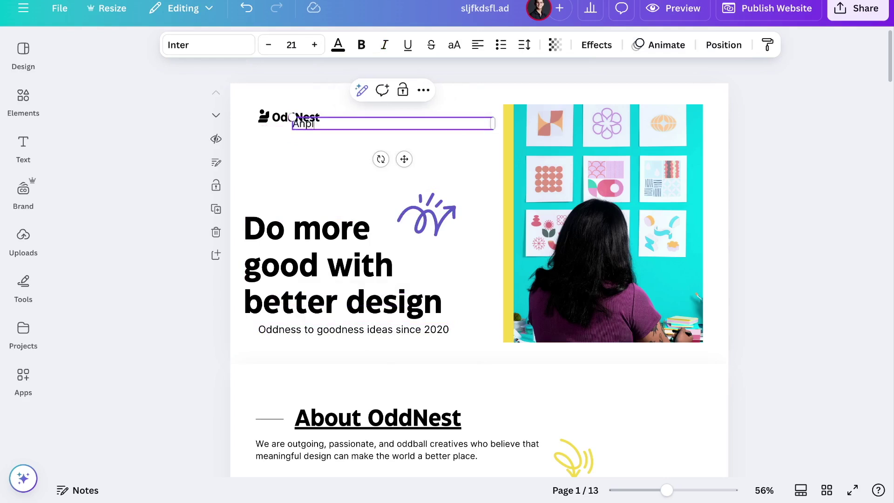
{"action": "type", "text": "t us"}
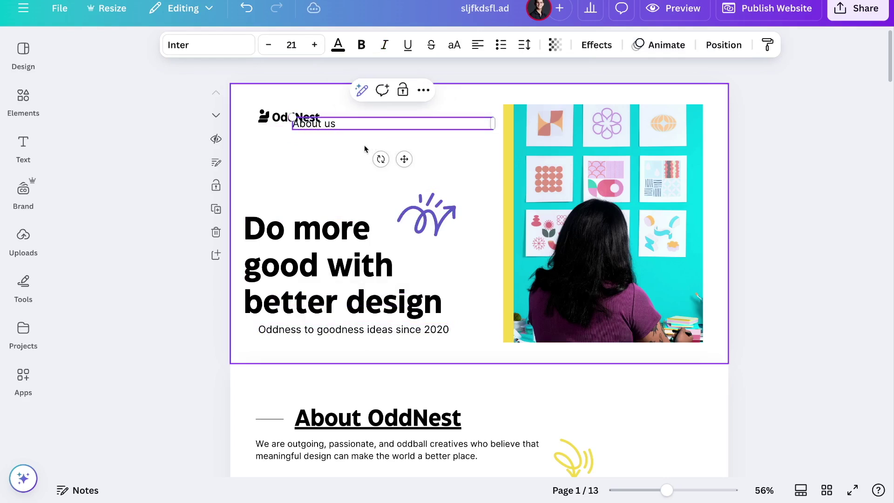
{"action": "left_click_drag", "start_coordinate": [492, 124], "coordinate": [364, 118]}
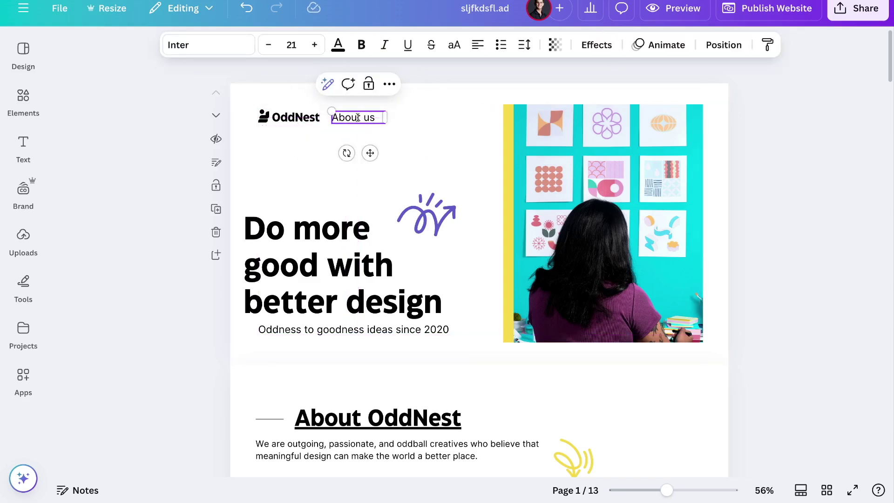
{"action": "left_click", "coordinate": [361, 133]}
Duplicate the "About us" label to its right, change the copy to "Contact US" and widen its box to fit one line
{"action": "left_click", "coordinate": [347, 122]}
{"action": "left_click_drag", "start_coordinate": [347, 122], "coordinate": [413, 122]}
{"action": "double_click", "coordinate": [412, 122]}
{"action": "key", "text": "BackSpace"}
{"action": "type", "text": "Contact"}
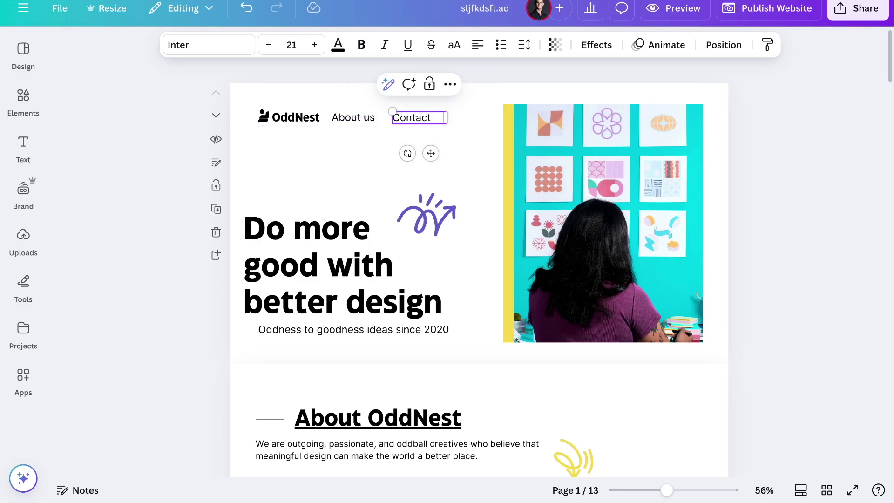
{"action": "type", "text": " US"}
{"action": "left_click_drag", "start_coordinate": [446, 112], "coordinate": [464, 115]}
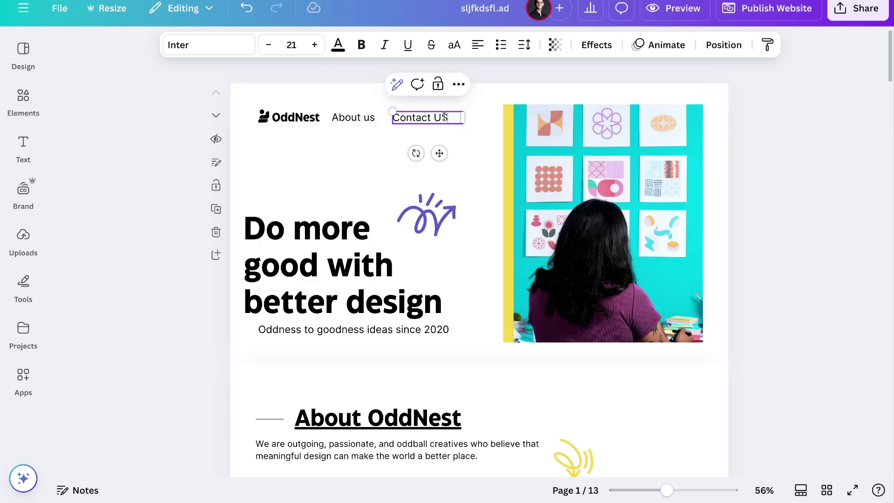
Correct the second header label to "Contact us" and move it closer to "About us"
{"action": "key", "text": "BackSpace"}
{"action": "type", "text": "s"}
{"action": "key", "text": "BackSpace"}
{"action": "key", "text": "BackSpace"}
{"action": "type", "text": "us"}
{"action": "left_click", "coordinate": [367, 141]}
{"action": "left_click", "coordinate": [417, 120]}
{"action": "left_click_drag", "start_coordinate": [416, 120], "coordinate": [408, 120]}
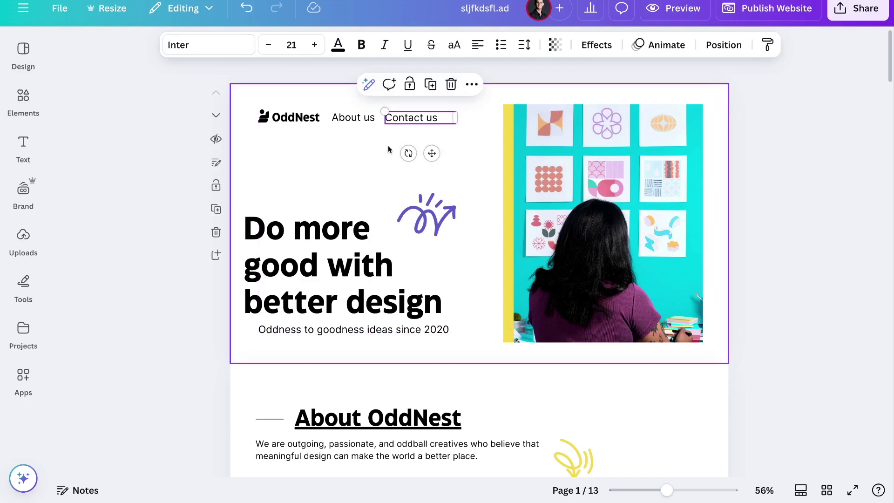
{"action": "left_click", "coordinate": [23, 148]}
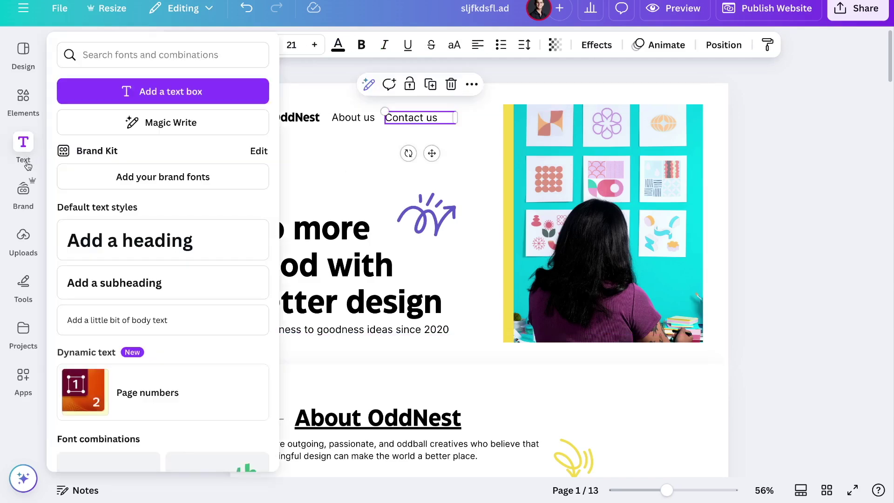
{"action": "left_click", "coordinate": [22, 161]}
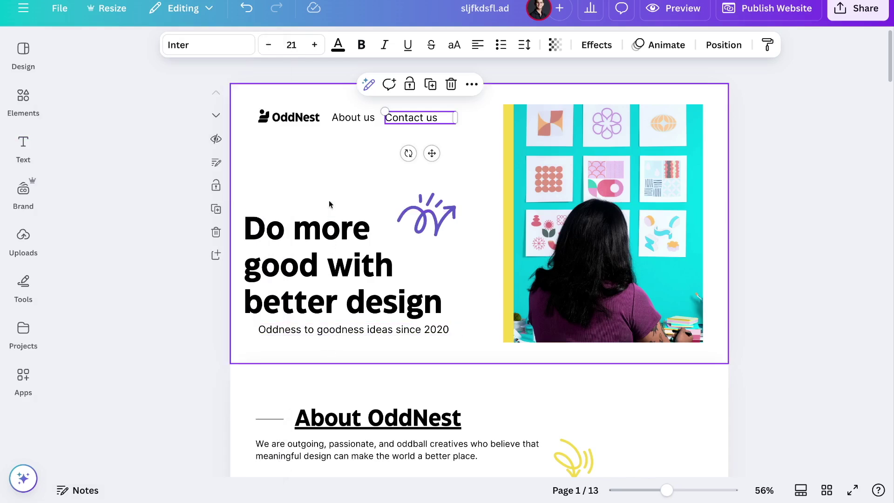
{"action": "left_click", "coordinate": [333, 167]}
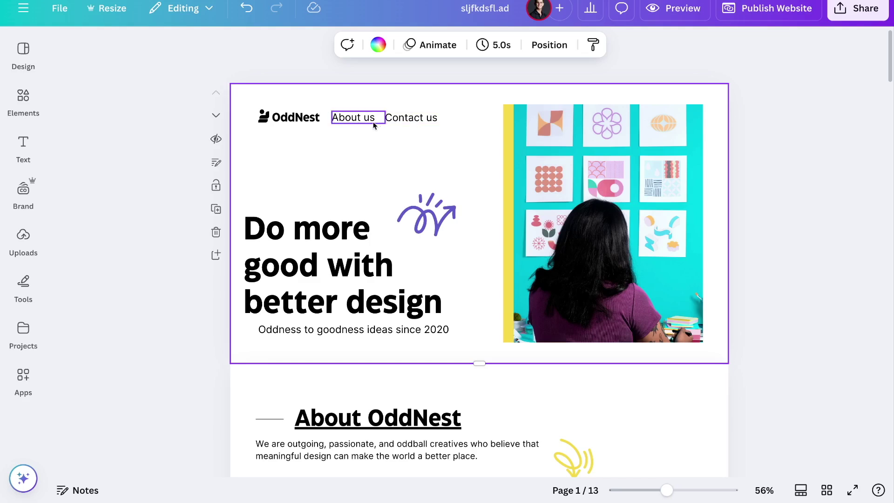
Preview the website in the enlarged desktop view and review its sections down past Our Work
{"action": "left_click", "coordinate": [673, 17]}
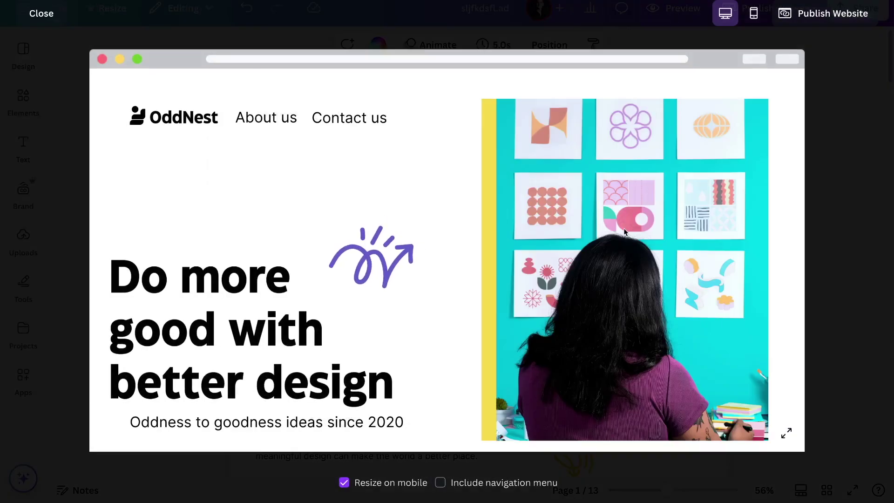
{"action": "left_click", "coordinate": [788, 435]}
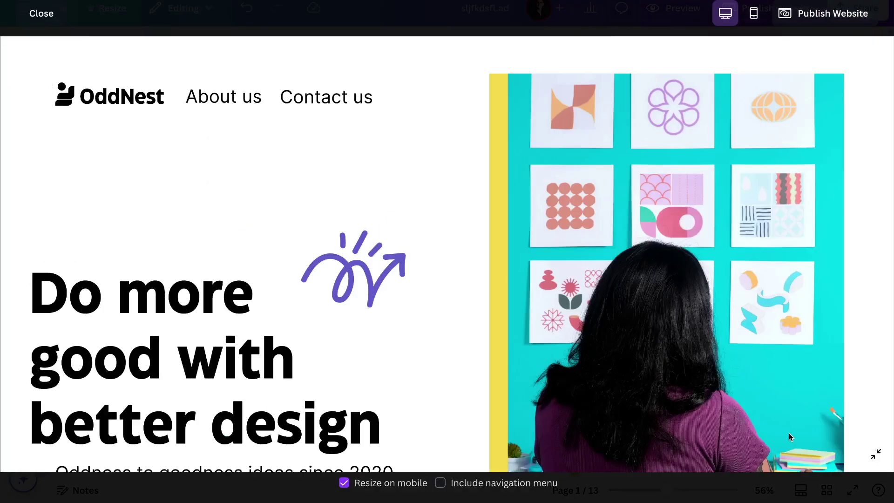
{"action": "scroll", "coordinate": [588, 375], "scroll_direction": "down", "scroll_amount": 10}
{"action": "scroll", "coordinate": [588, 375], "scroll_direction": "down", "scroll_amount": 15}
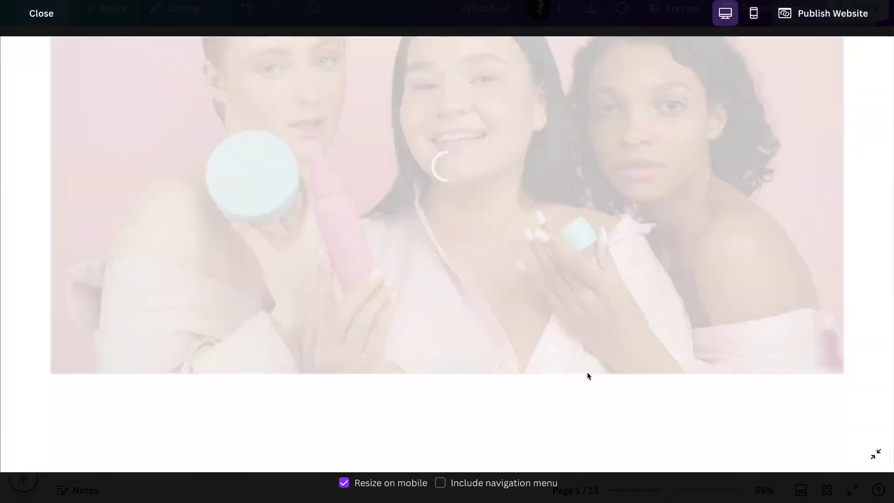
{"action": "scroll", "coordinate": [587, 372], "scroll_direction": "up", "scroll_amount": 15}
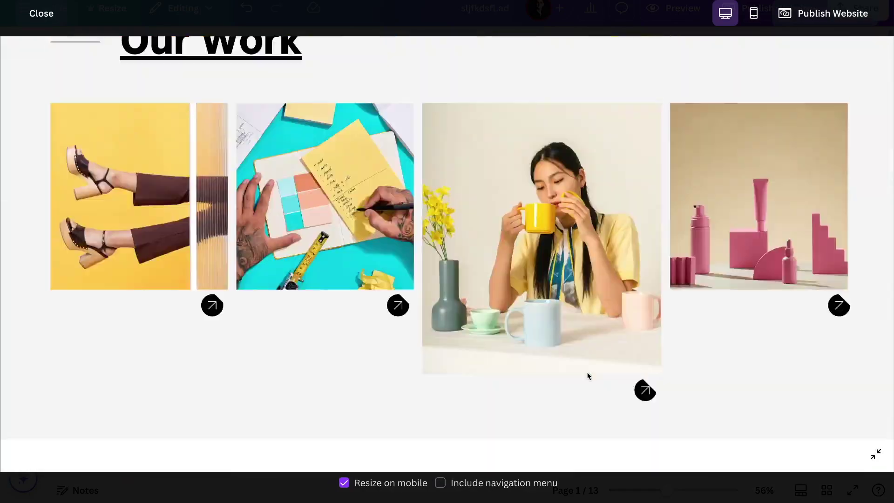
Preview the website in the mobile view and examine how the header and the following sections are laid out
{"action": "left_click", "coordinate": [753, 14]}
{"action": "scroll", "coordinate": [481, 230], "scroll_direction": "up", "scroll_amount": 5}
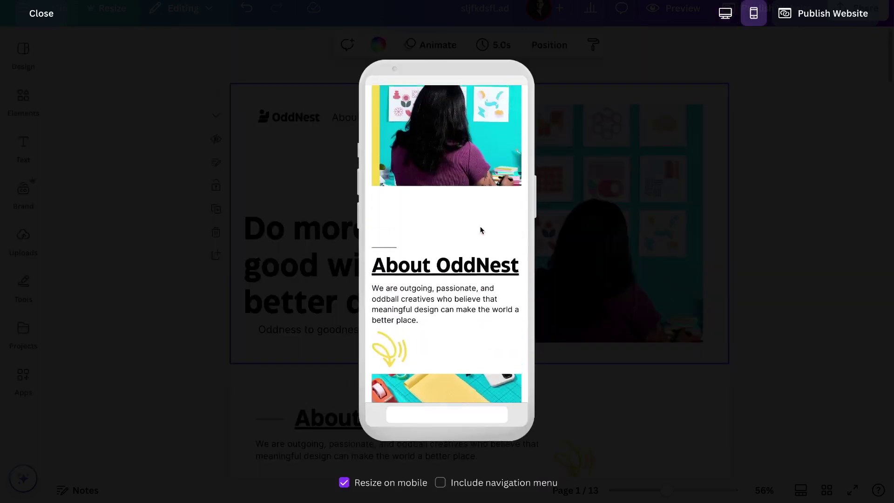
{"action": "scroll", "coordinate": [481, 230], "scroll_direction": "up", "scroll_amount": 1}
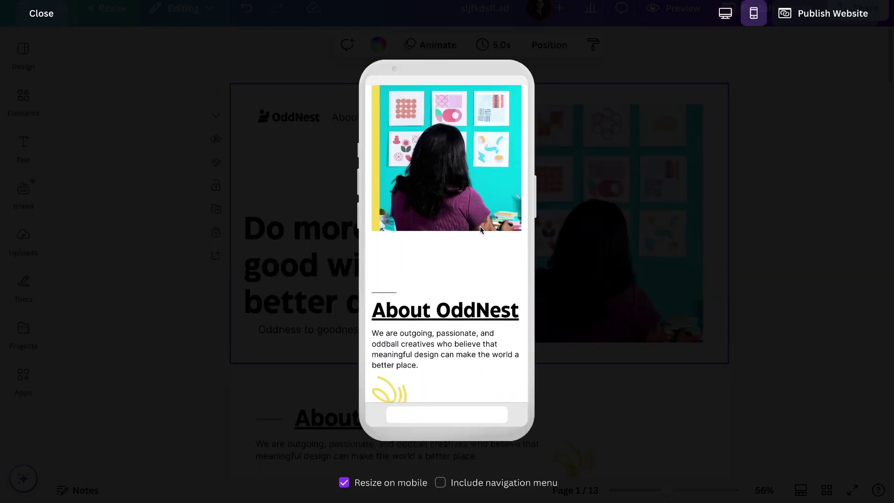
{"action": "scroll", "coordinate": [480, 230], "scroll_direction": "up", "scroll_amount": 5}
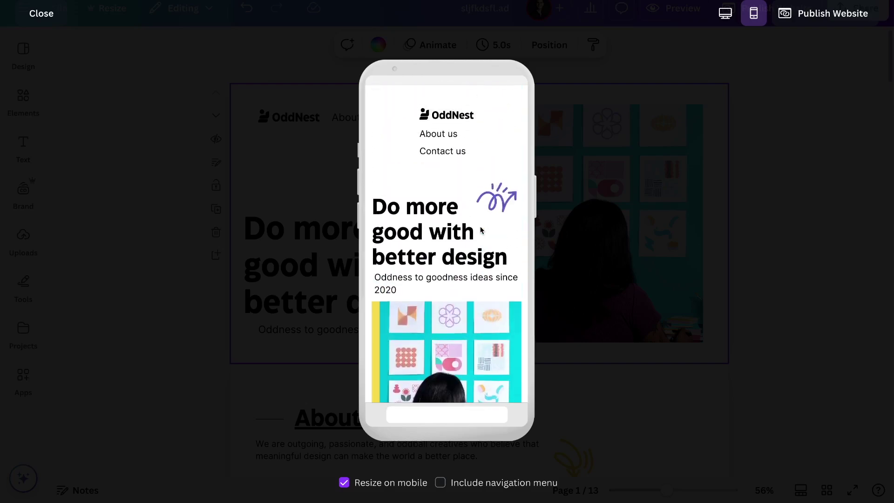
{"action": "scroll", "coordinate": [481, 229], "scroll_direction": "down", "scroll_amount": 14}
{"action": "scroll", "coordinate": [481, 230], "scroll_direction": "down", "scroll_amount": 12}
{"action": "scroll", "coordinate": [481, 230], "scroll_direction": "down", "scroll_amount": 8}
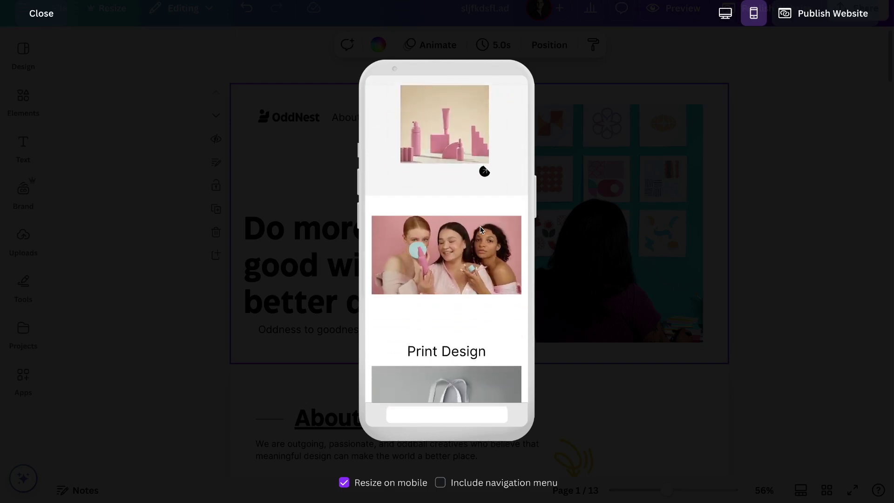
{"action": "scroll", "coordinate": [481, 230], "scroll_direction": "down", "scroll_amount": 6}
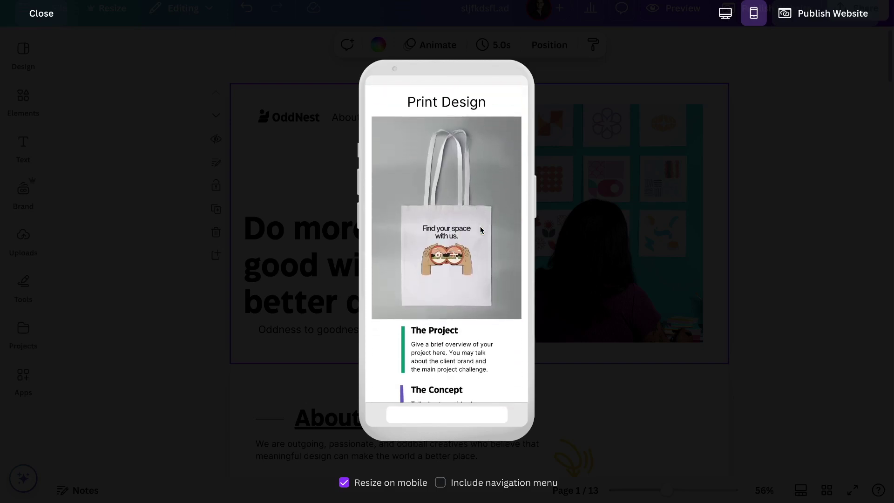
{"action": "scroll", "coordinate": [481, 230], "scroll_direction": "down", "scroll_amount": 6}
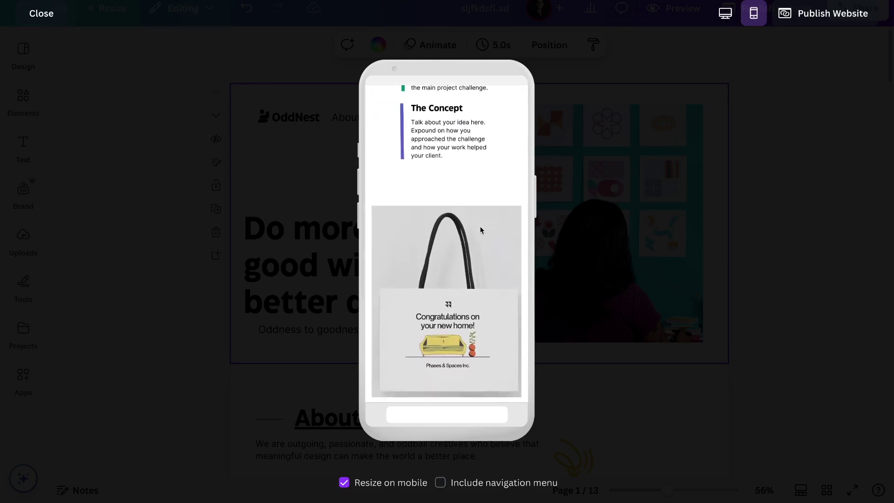
{"action": "scroll", "coordinate": [481, 230], "scroll_direction": "down", "scroll_amount": 8}
{"action": "scroll", "coordinate": [480, 230], "scroll_direction": "down", "scroll_amount": 8}
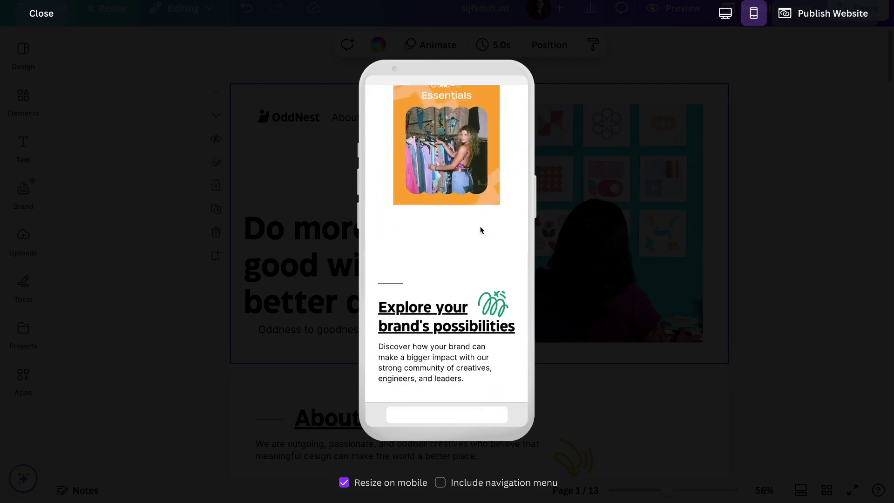
Switch the website preview back to the desktop view and leave the preview
{"action": "scroll", "coordinate": [480, 230], "scroll_direction": "up", "scroll_amount": 6}
{"action": "scroll", "coordinate": [481, 230], "scroll_direction": "up", "scroll_amount": 15}
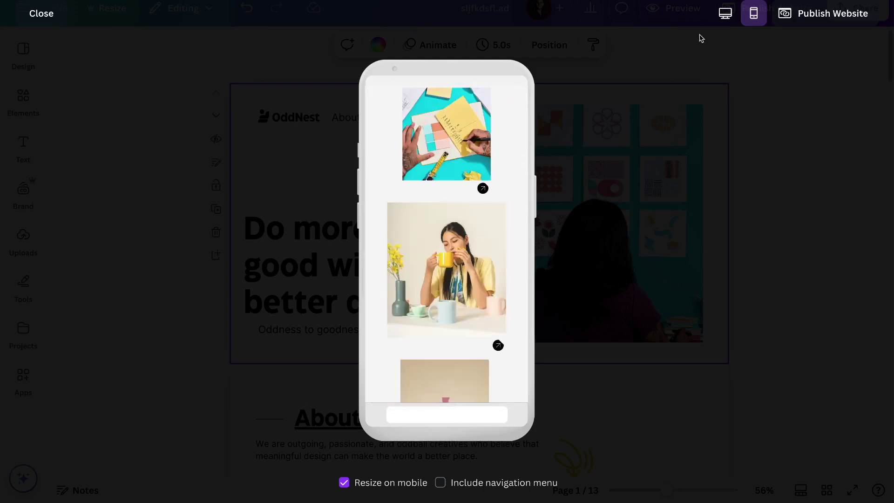
{"action": "left_click", "coordinate": [725, 13]}
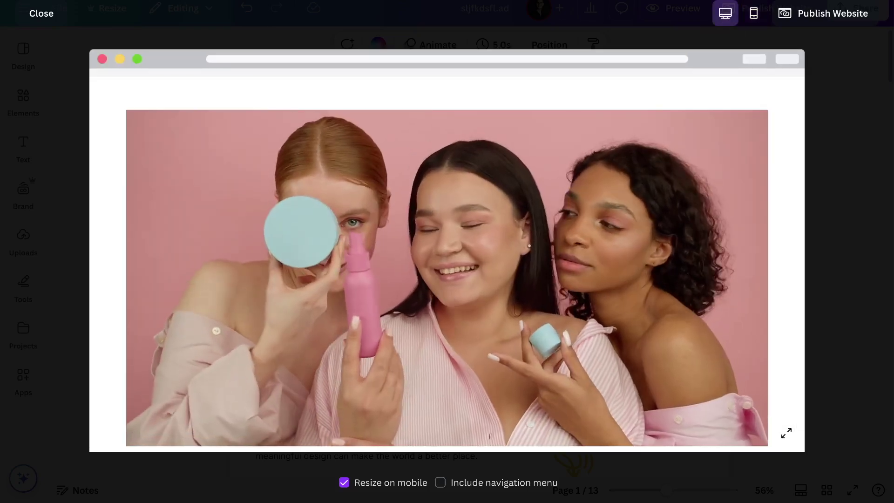
{"action": "left_click", "coordinate": [37, 14]}
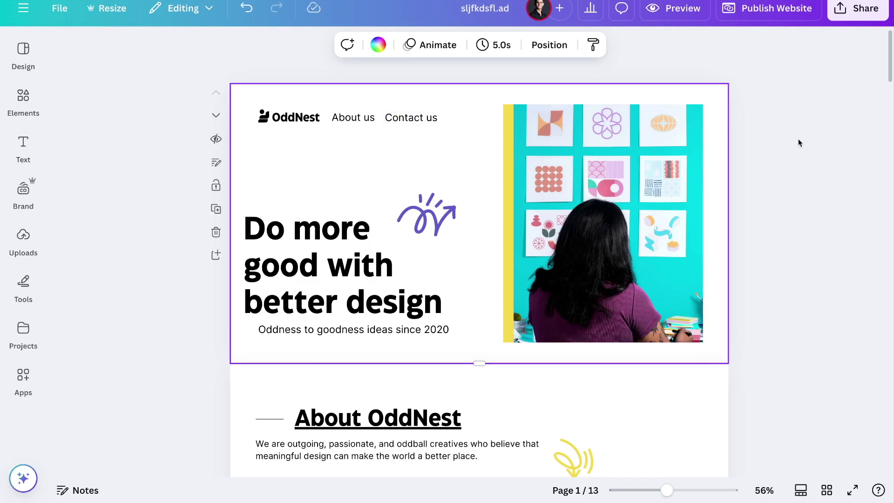
Check the custom domain options offered for the website URL in the publishing options, and leave them without choosing one
{"action": "left_click", "coordinate": [765, 16]}
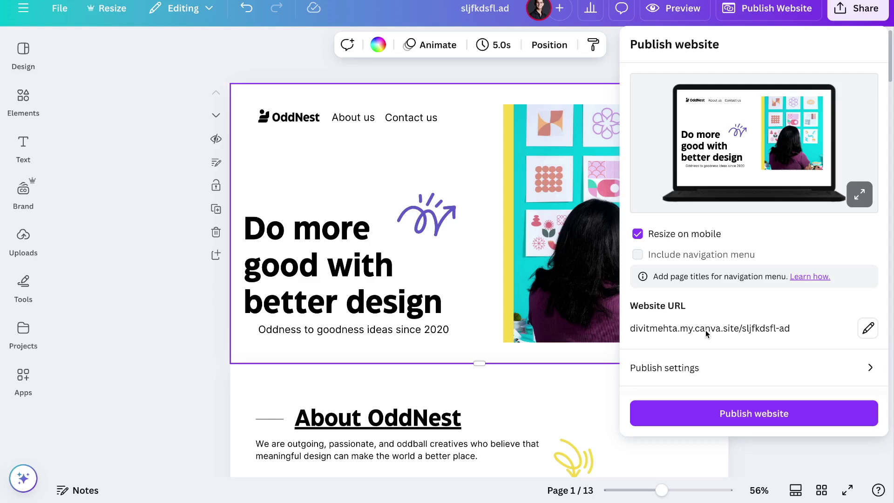
{"action": "left_click", "coordinate": [868, 328]}
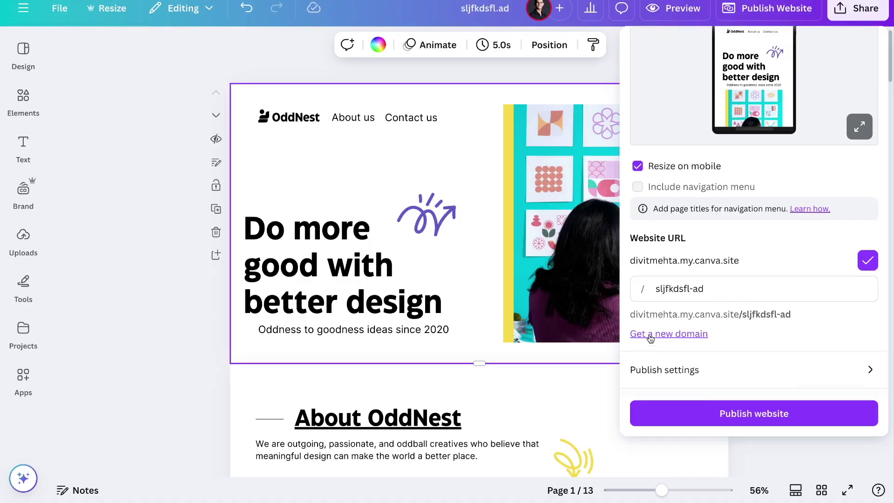
{"action": "left_click", "coordinate": [648, 334]}
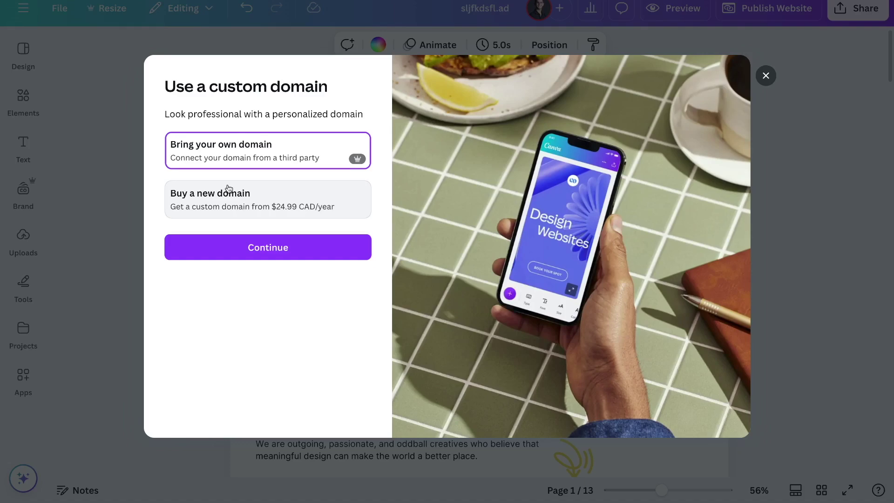
{"action": "left_click", "coordinate": [765, 75]}
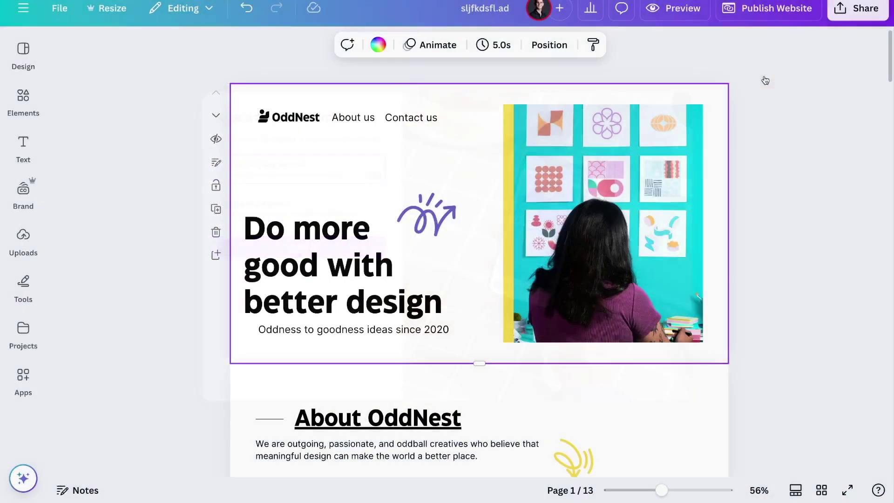
Set the ending of the website URL to "homepage" in the publishing options
{"action": "left_click", "coordinate": [761, 5]}
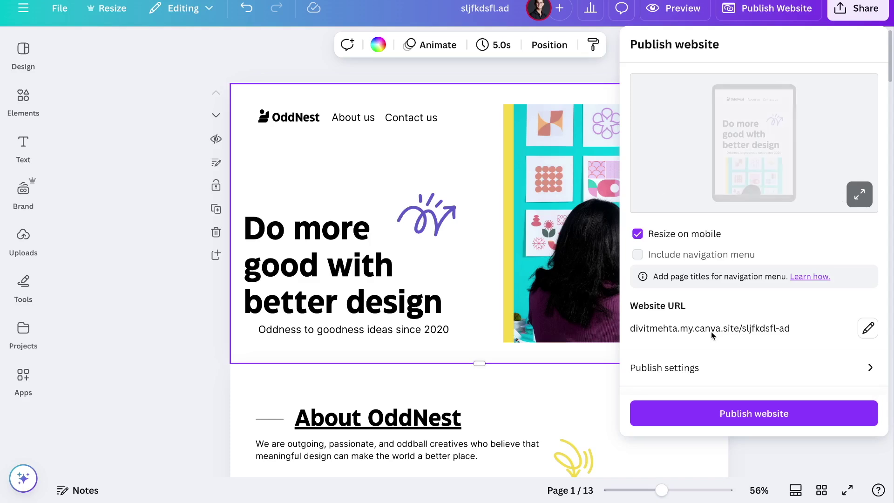
{"action": "left_click", "coordinate": [867, 327]}
{"action": "type", "text": "homepag"}
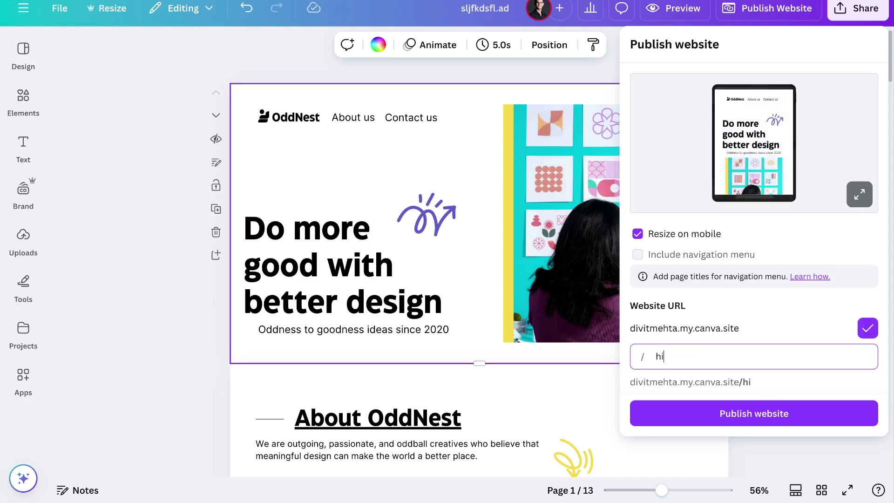
{"action": "type", "text": "e"}
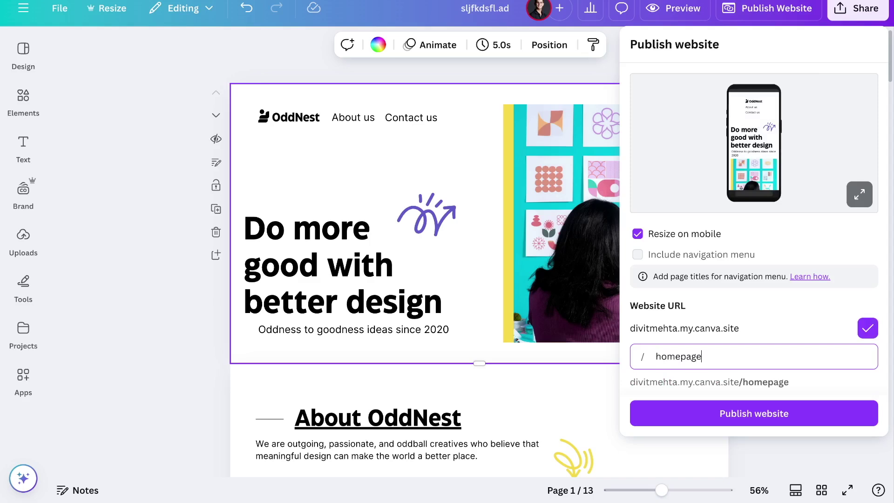
Fill in the website description in the publish settings with "This is my marketing agency for seo and copywriting"
{"action": "scroll", "coordinate": [764, 368], "scroll_direction": "down", "scroll_amount": 2}
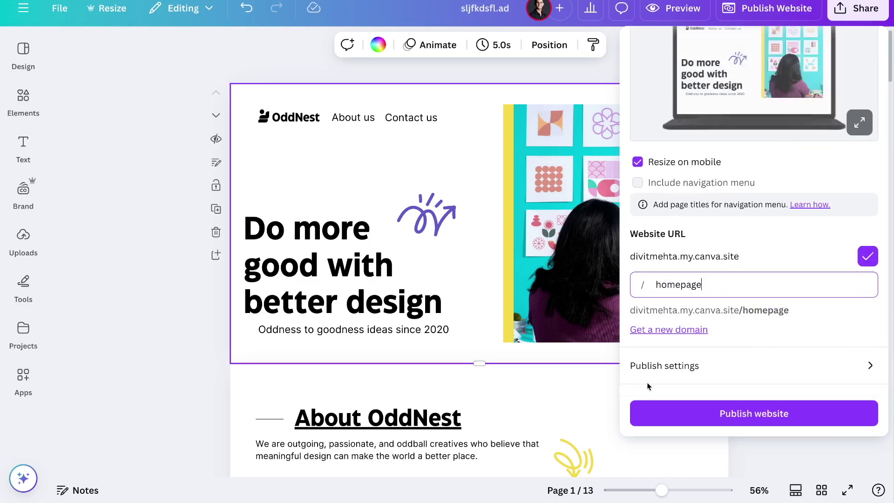
{"action": "left_click", "coordinate": [662, 367]}
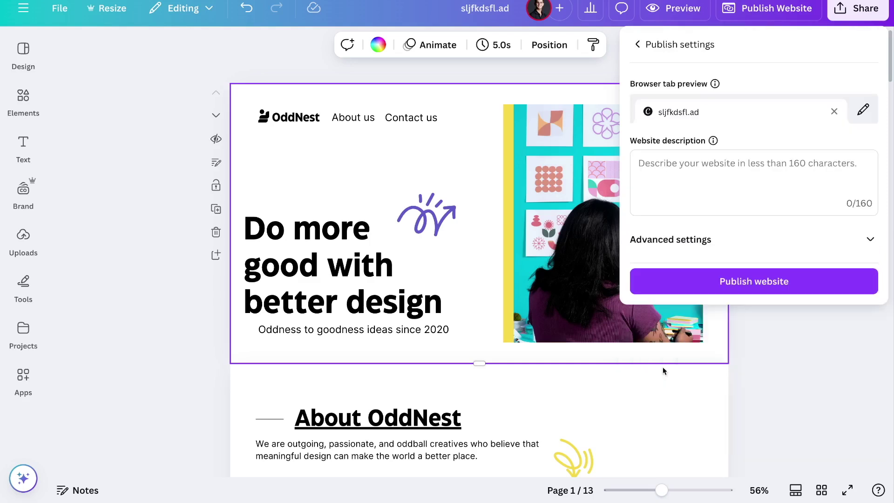
{"action": "left_click", "coordinate": [657, 168]}
{"action": "type", "text": "This is my marketing agency for seo "}
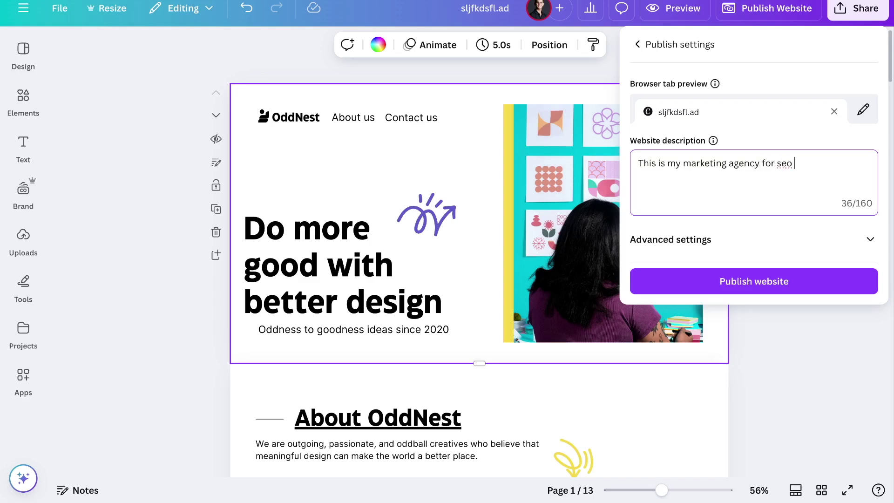
{"action": "type", "text": "and copywriting"}
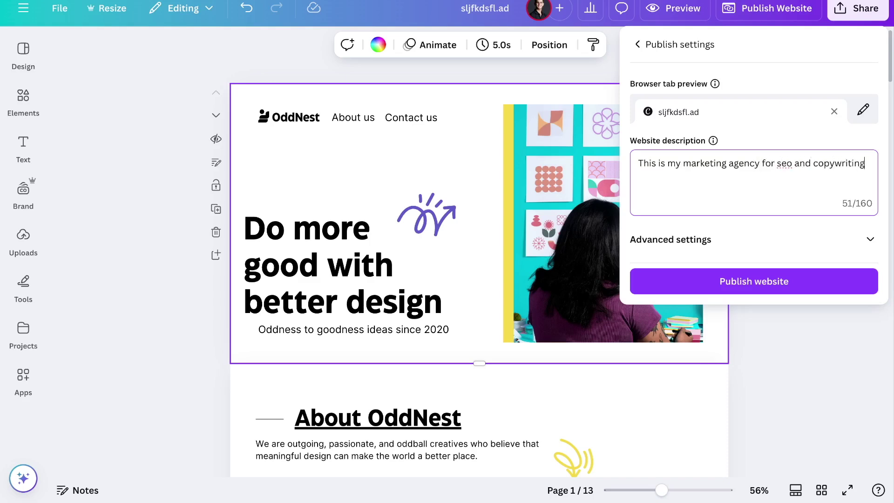
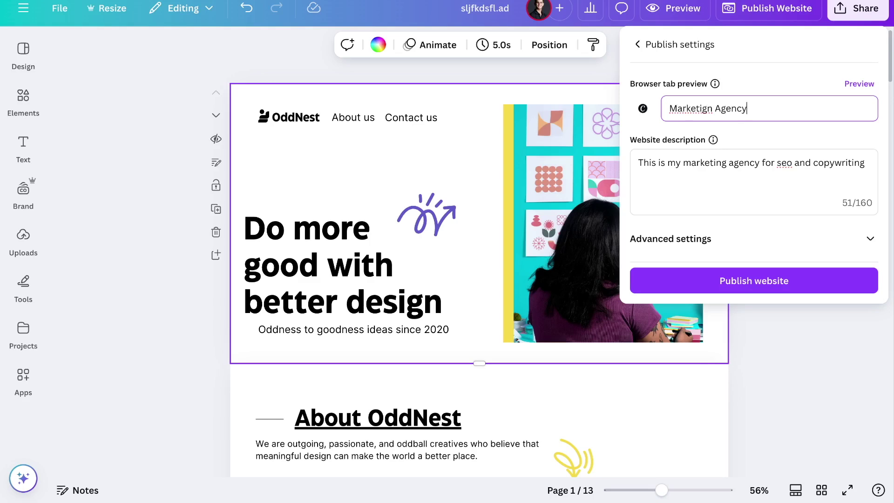
Set the browser tab title to "Marketing Agency Homepage", correcting the spelling of "Marketing"
{"action": "type", "text": "Homepage"}
{"action": "left_click", "coordinate": [707, 112]}
{"action": "key", "text": "BackSpace"}
{"action": "key", "text": "BackSpace"}
{"action": "type", "text": "ng"}
{"action": "left_click", "coordinate": [874, 85]}
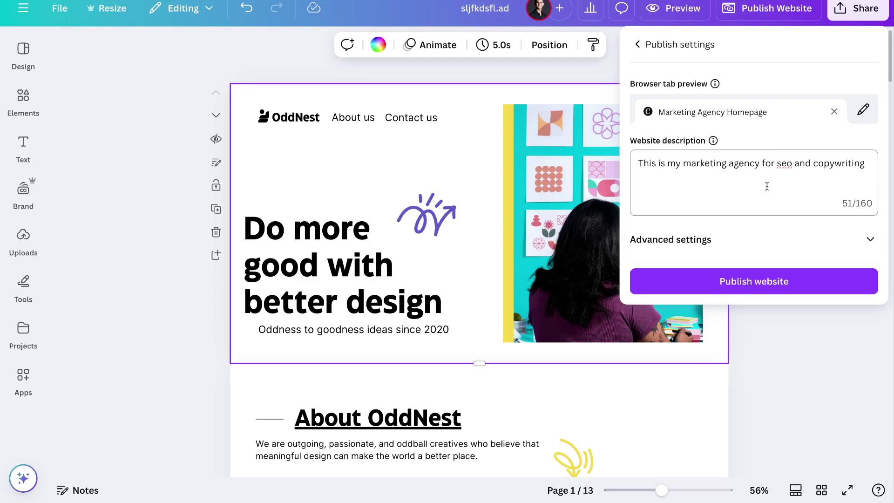
Try password protection for the website in the advanced publish settings and switch it off again
{"action": "left_click", "coordinate": [680, 242]}
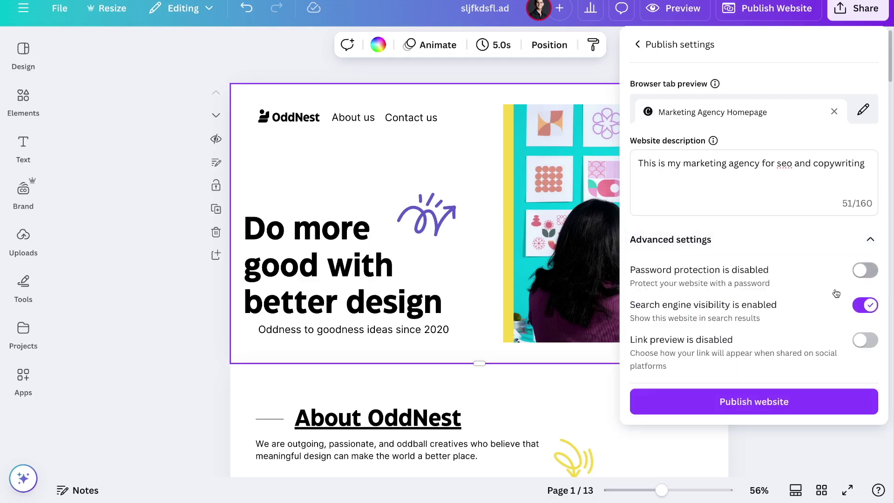
{"action": "left_click", "coordinate": [864, 272]}
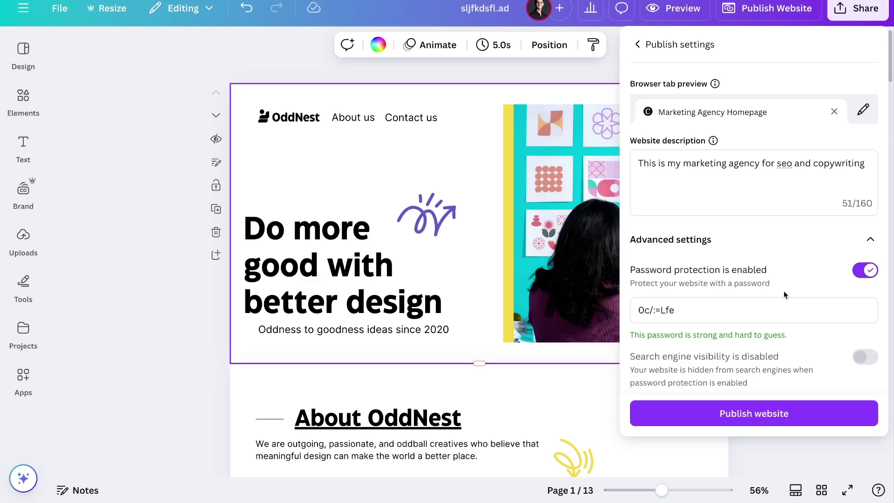
{"action": "left_click", "coordinate": [710, 310]}
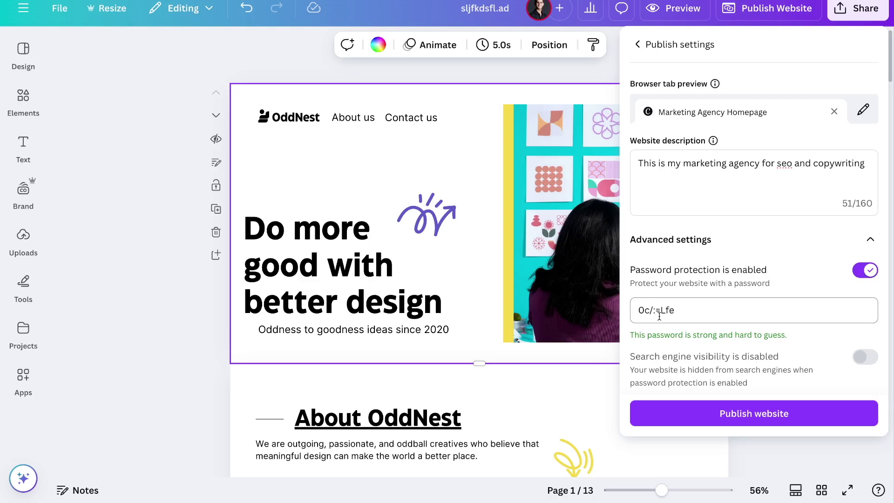
{"action": "left_click", "coordinate": [864, 271]}
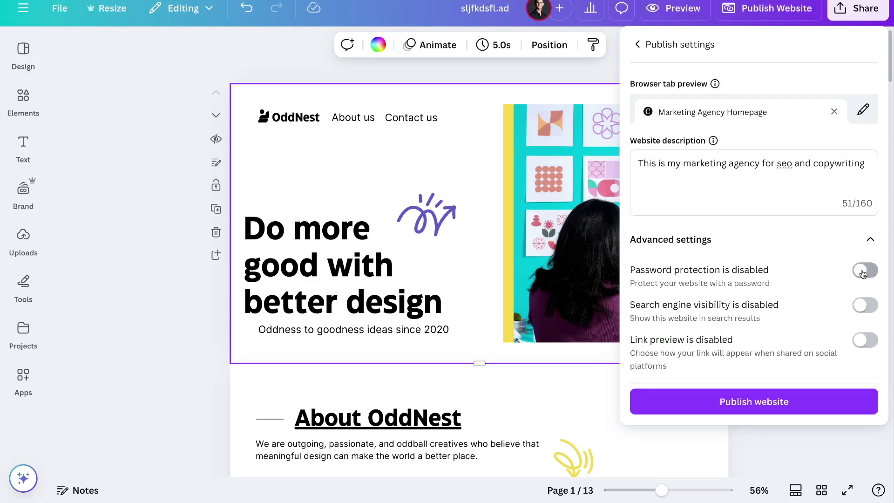
Enable search engine visibility and the link preview for the website, and check the link preview card
{"action": "left_click", "coordinate": [860, 307]}
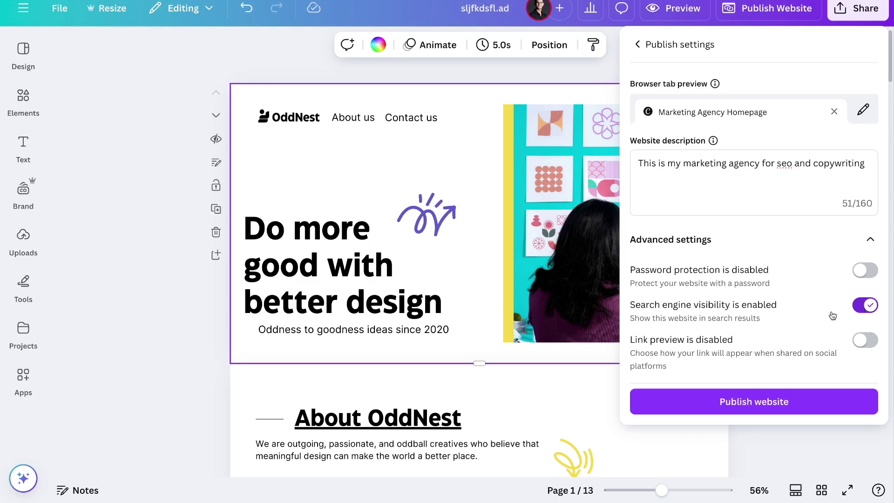
{"action": "left_click", "coordinate": [862, 340]}
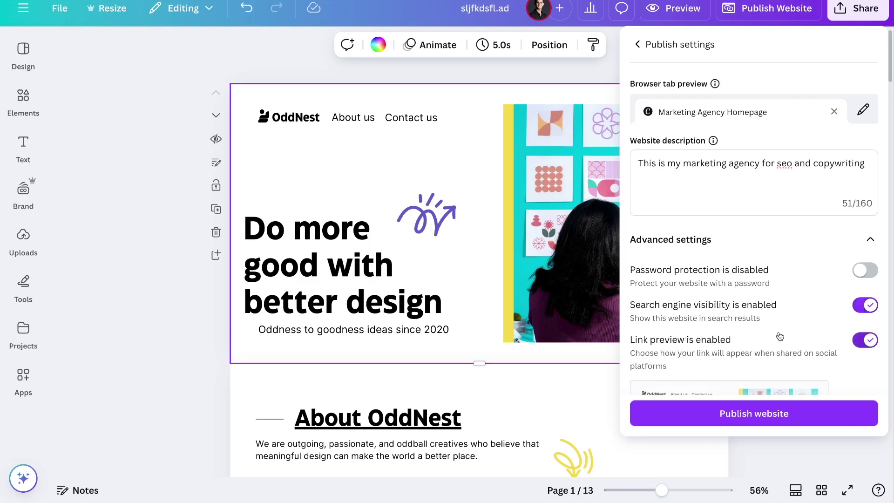
{"action": "scroll", "coordinate": [840, 291], "scroll_direction": "down", "scroll_amount": 3}
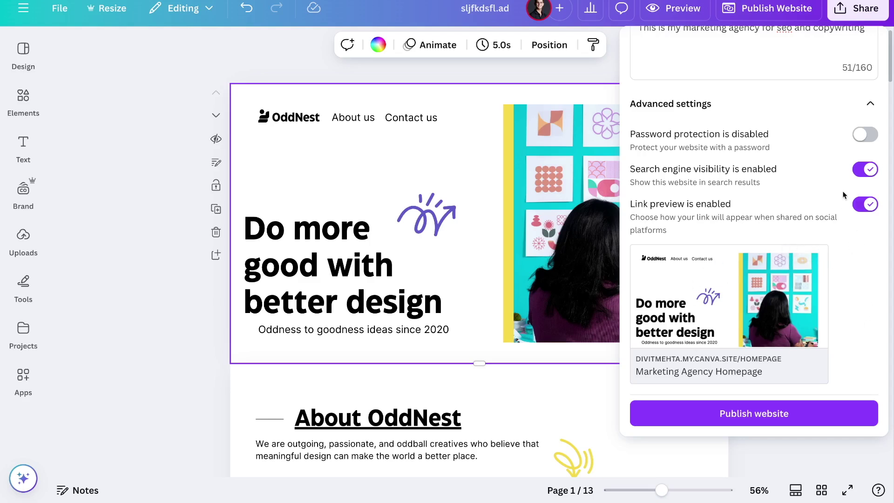
{"action": "scroll", "coordinate": [845, 196], "scroll_direction": "up", "scroll_amount": 3}
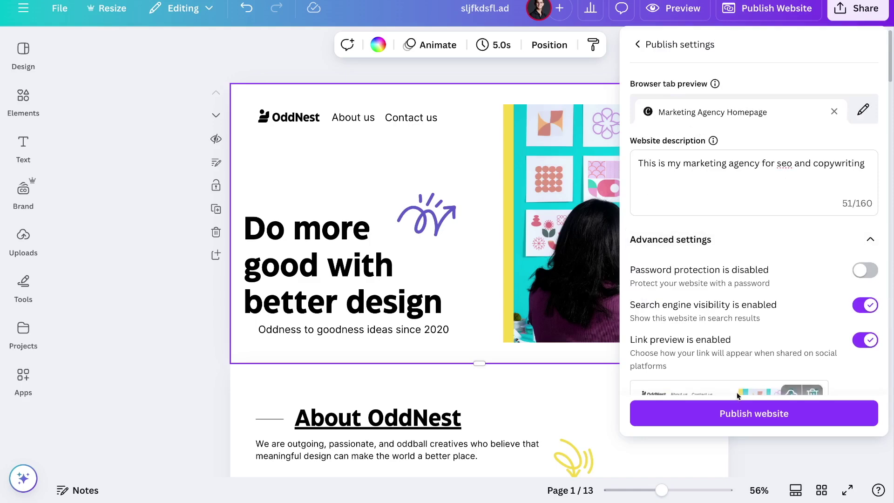
Publish the website, look through the live page down to the Press section, and return to the design
{"action": "left_click", "coordinate": [728, 413]}
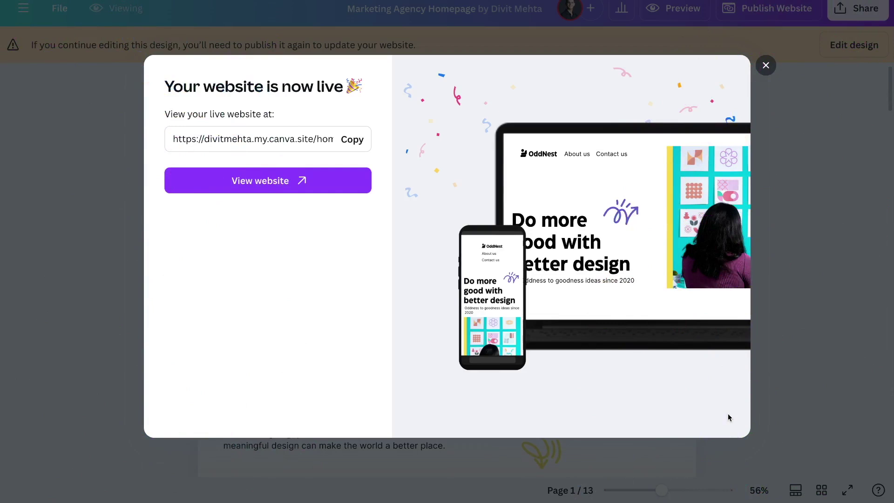
{"action": "left_click", "coordinate": [270, 187]}
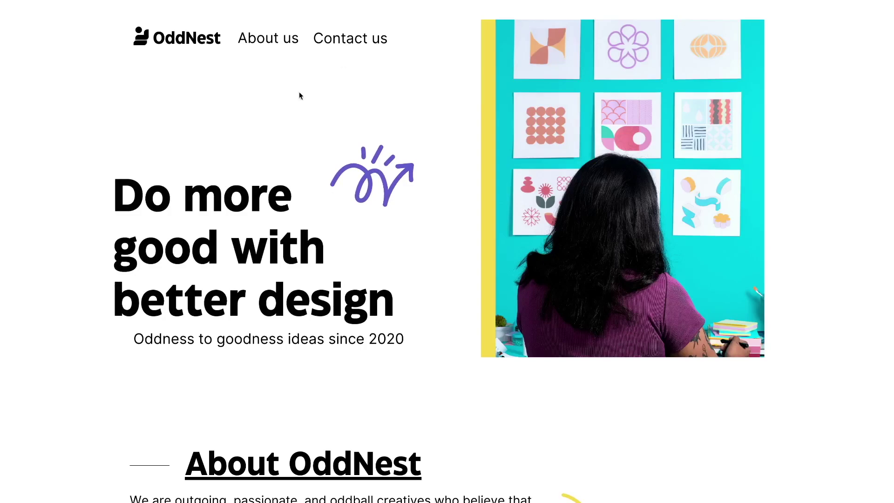
{"action": "scroll", "coordinate": [305, 293], "scroll_direction": "down", "scroll_amount": 20}
{"action": "scroll", "coordinate": [305, 296], "scroll_direction": "down", "scroll_amount": 20}
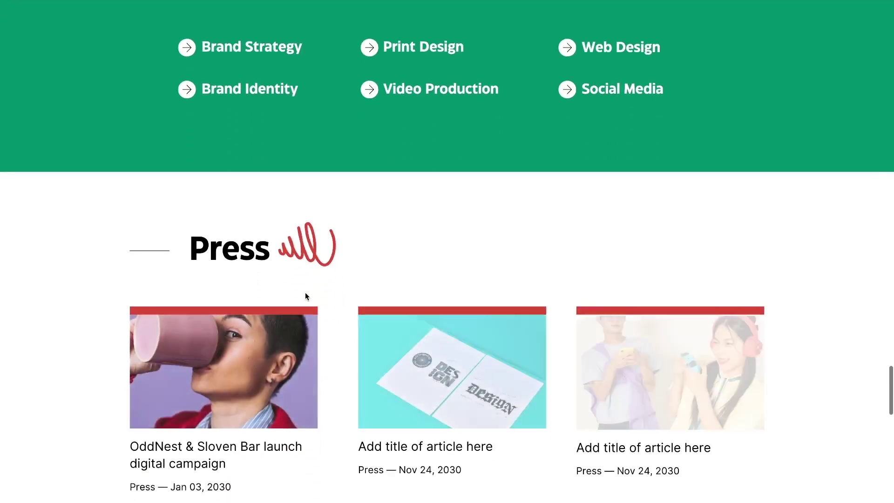
{"action": "scroll", "coordinate": [305, 296], "scroll_direction": "up", "scroll_amount": 20}
{"action": "scroll", "coordinate": [305, 296], "scroll_direction": "up", "scroll_amount": 15}
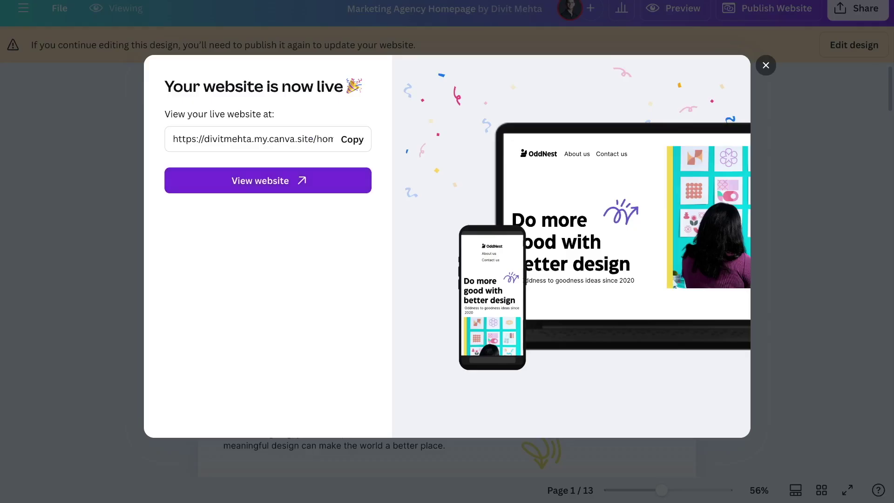
{"action": "left_click", "coordinate": [765, 65]}
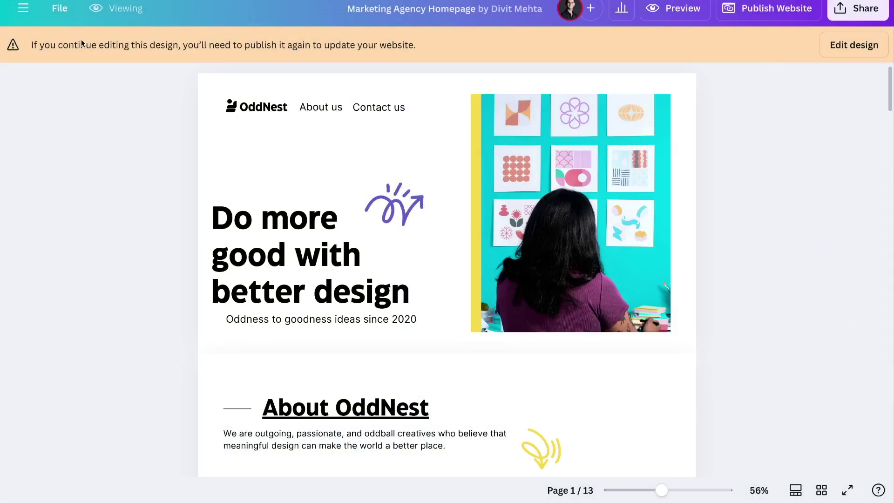
Create a new blank design of the Website type
{"action": "left_click", "coordinate": [23, 10]}
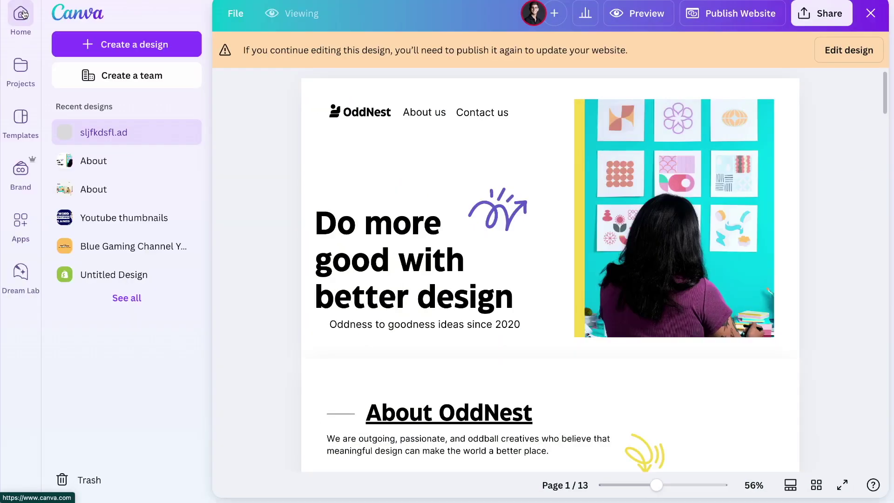
{"action": "left_click", "coordinate": [125, 45]}
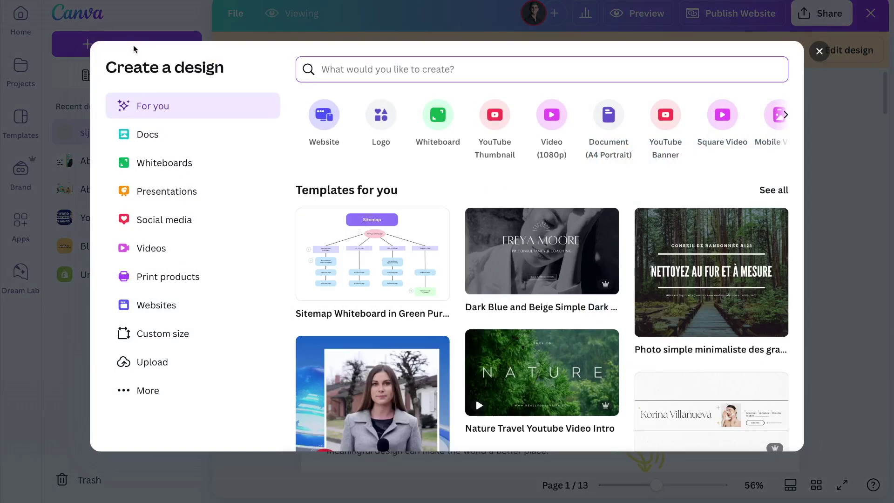
{"action": "left_click", "coordinate": [329, 124]}
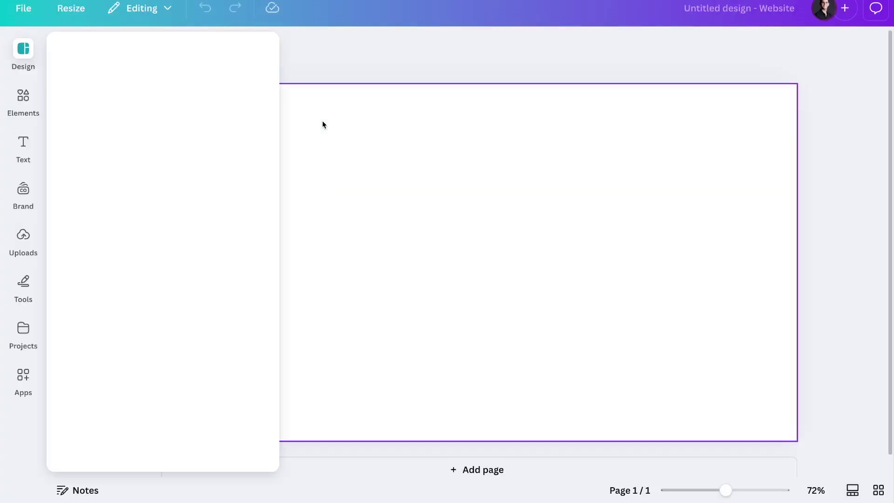
Apply the About OddNest page of the Brand Agency Portfolio template to the new design and add a blank second page
{"action": "left_click", "coordinate": [107, 197]}
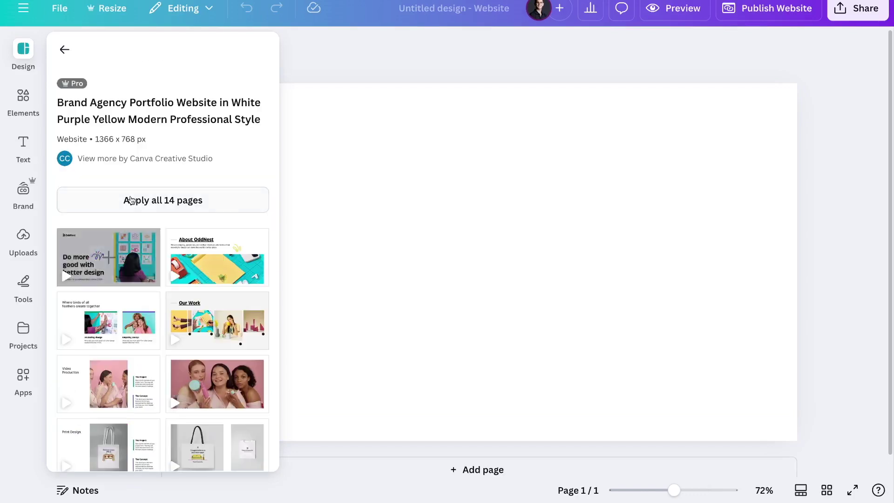
{"action": "left_click", "coordinate": [193, 261]}
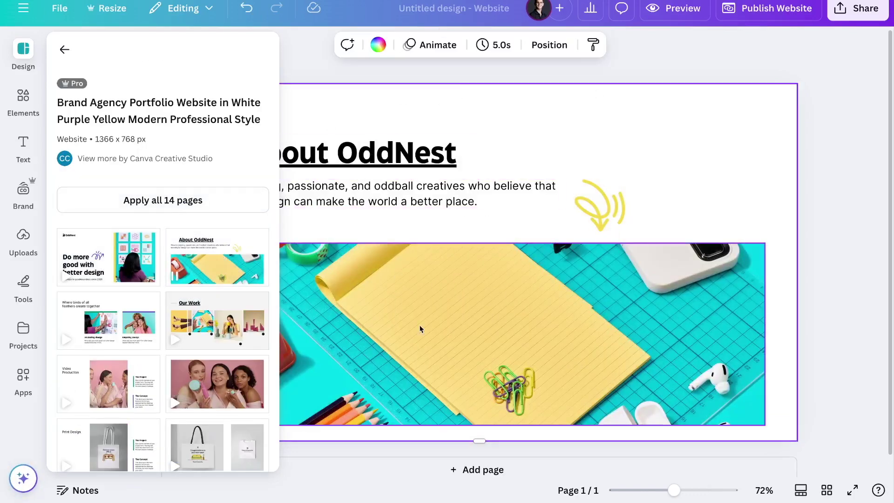
{"action": "scroll", "coordinate": [474, 429], "scroll_direction": "down", "scroll_amount": 1}
{"action": "left_click", "coordinate": [469, 458]}
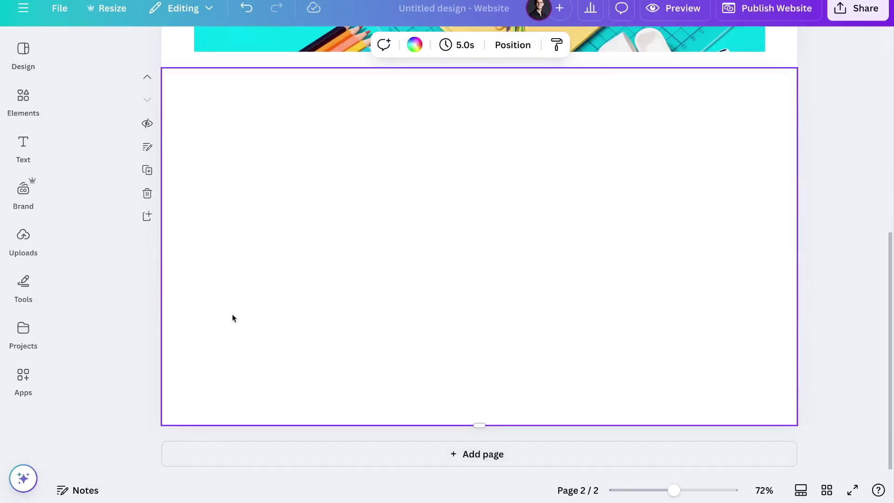
Apply the Brands we work with page of the template to the second page and add a third page
{"action": "scroll", "coordinate": [137, 309], "scroll_direction": "down", "scroll_amount": 6}
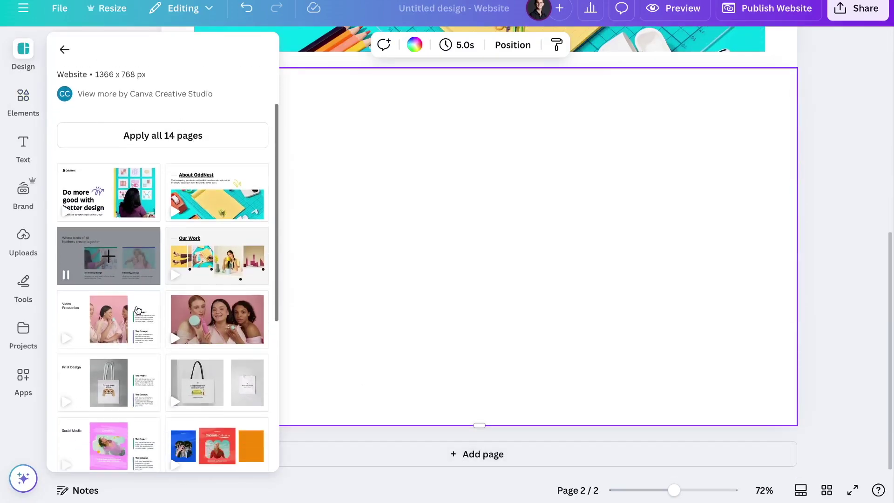
{"action": "left_click", "coordinate": [137, 310]}
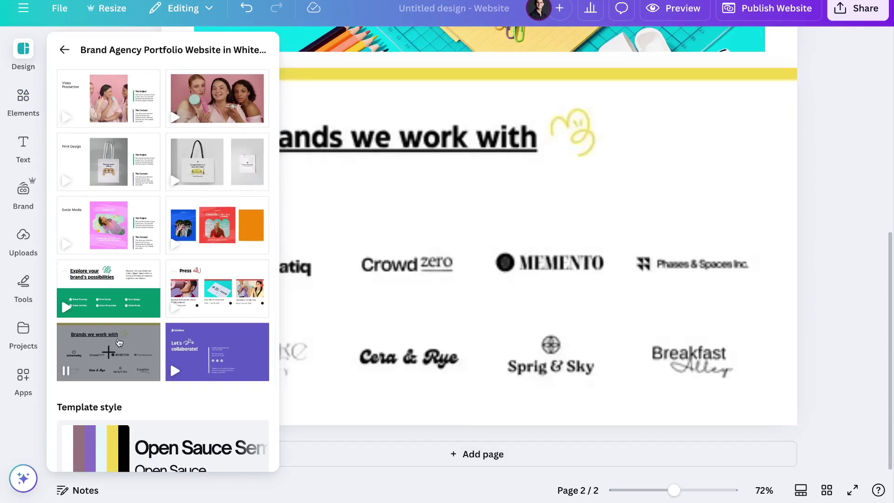
{"action": "left_click", "coordinate": [393, 432]}
{"action": "left_click", "coordinate": [393, 451]}
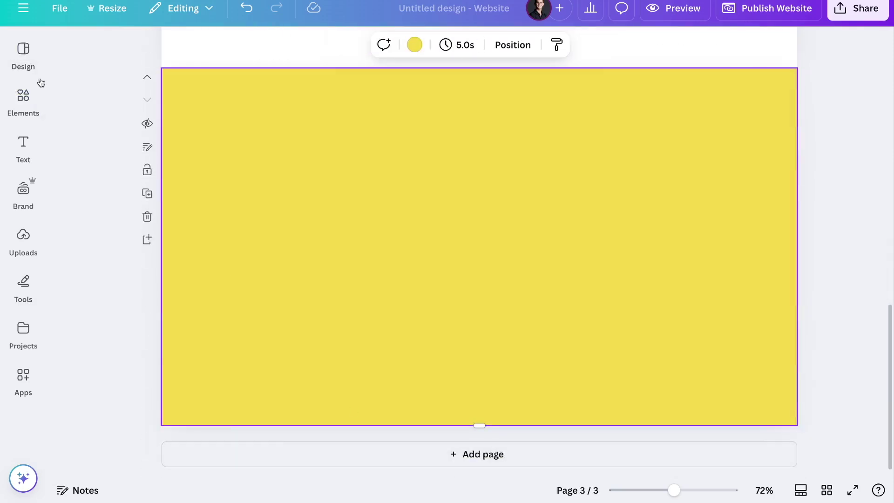
Apply the Press page of the Brand Agency Portfolio template to the third page and return to the first page
{"action": "mouse_move", "coordinate": [37, 86]}
{"action": "left_click", "coordinate": [23, 52]}
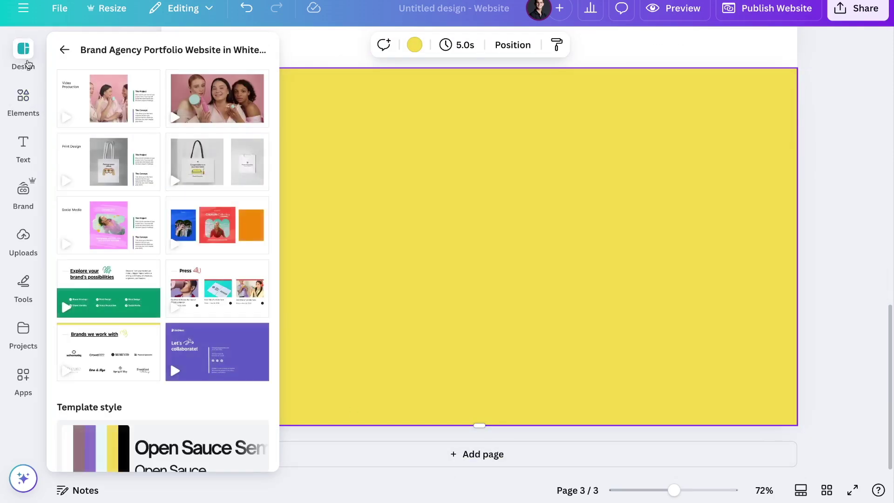
{"action": "scroll", "coordinate": [122, 205], "scroll_direction": "down", "scroll_amount": 1}
{"action": "scroll", "coordinate": [122, 219], "scroll_direction": "up", "scroll_amount": 1}
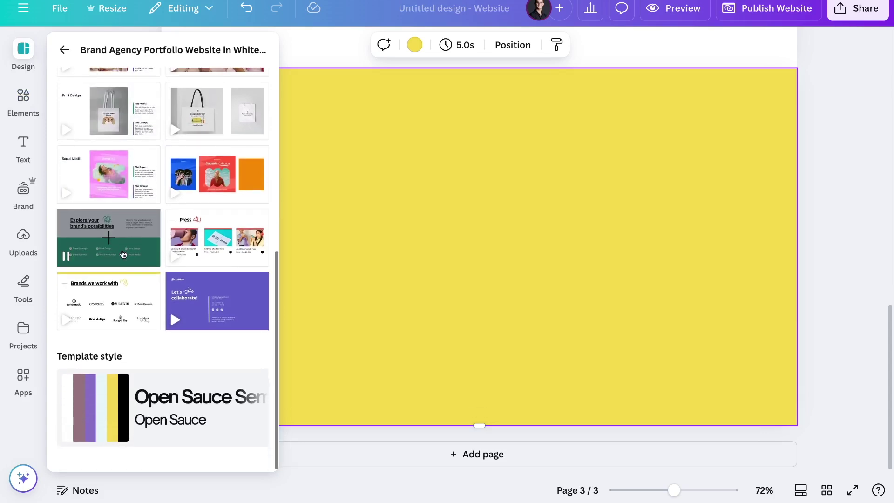
{"action": "left_click", "coordinate": [172, 254]}
{"action": "scroll", "coordinate": [494, 240], "scroll_direction": "up", "scroll_amount": 10}
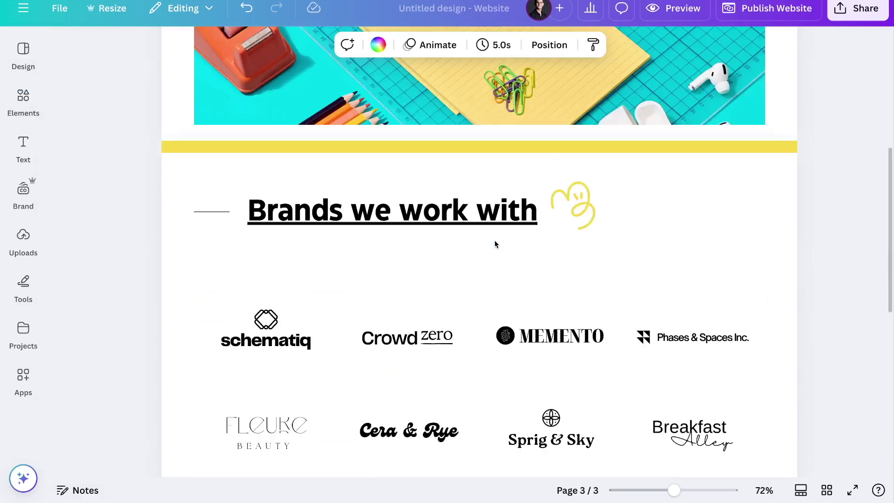
{"action": "scroll", "coordinate": [495, 241], "scroll_direction": "up", "scroll_amount": 1}
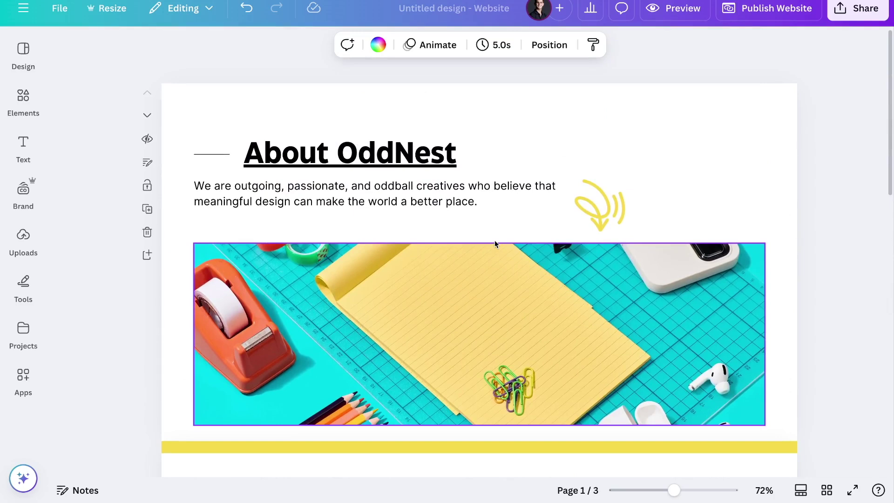
Place a copy of the intro paragraph above the About OddNest heading, change its text to Home and narrow its text box
{"action": "left_click", "coordinate": [444, 204]}
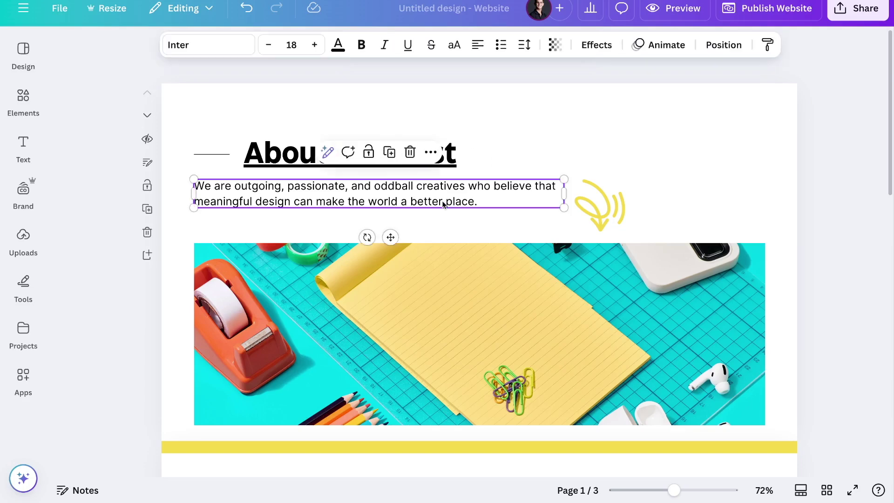
{"action": "key", "text": "ctrl+d"}
{"action": "left_click_drag", "start_coordinate": [444, 204], "coordinate": [634, 127]}
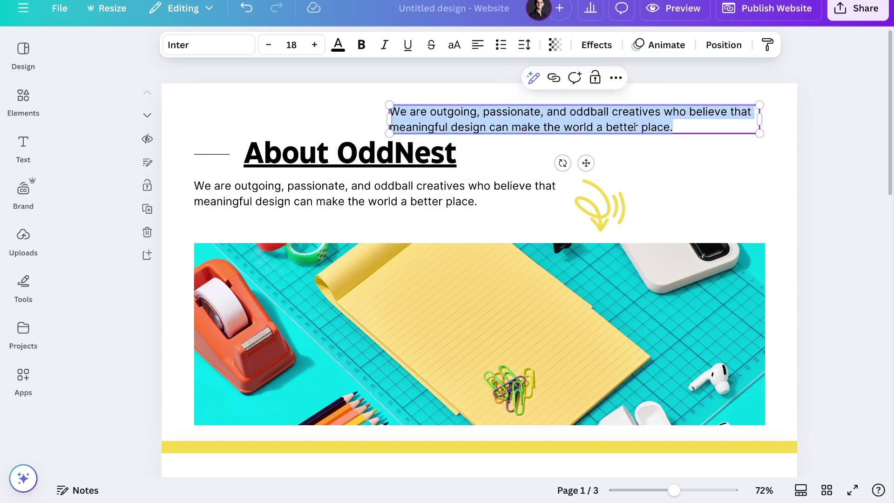
{"action": "type", "text": "Homepag"}
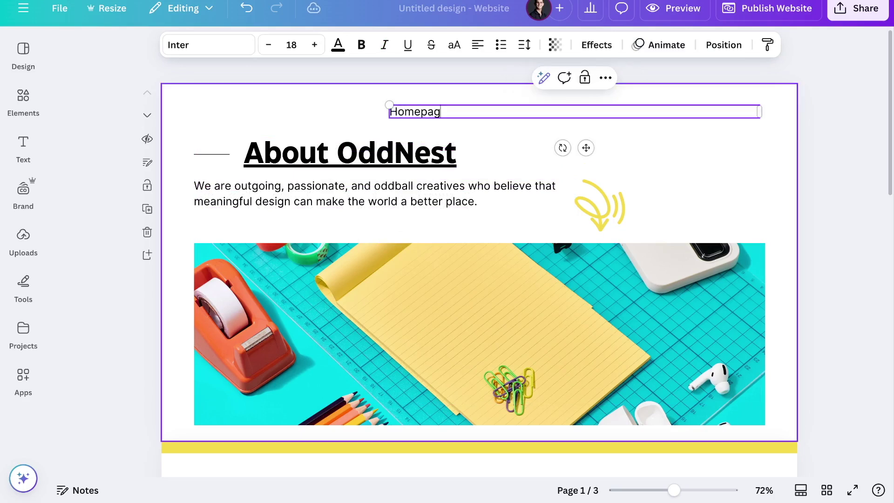
{"action": "key", "text": "BackSpace"}
{"action": "key", "text": "BackSpace"}
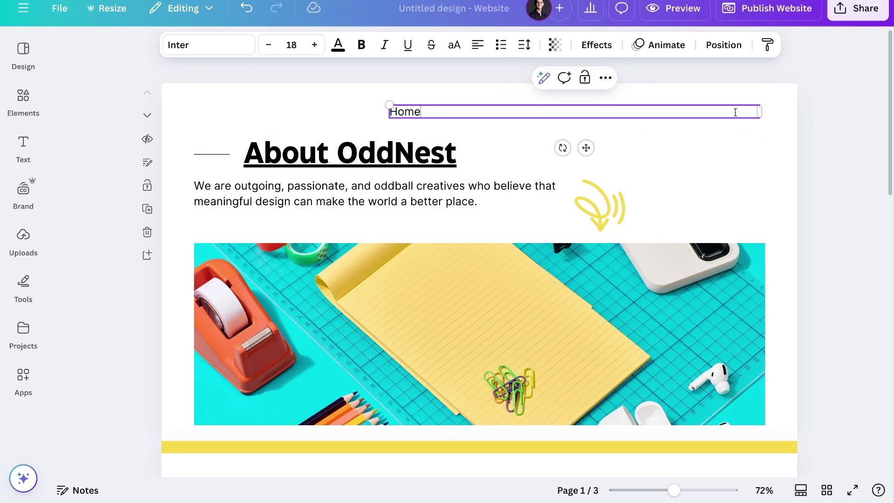
{"action": "left_click_drag", "start_coordinate": [758, 112], "coordinate": [443, 111]}
{"action": "left_click", "coordinate": [421, 125]}
Duplicate the Home text, place the copy to its right and change it to About us
{"action": "left_click", "coordinate": [403, 115]}
{"action": "key", "text": "ctrl+d"}
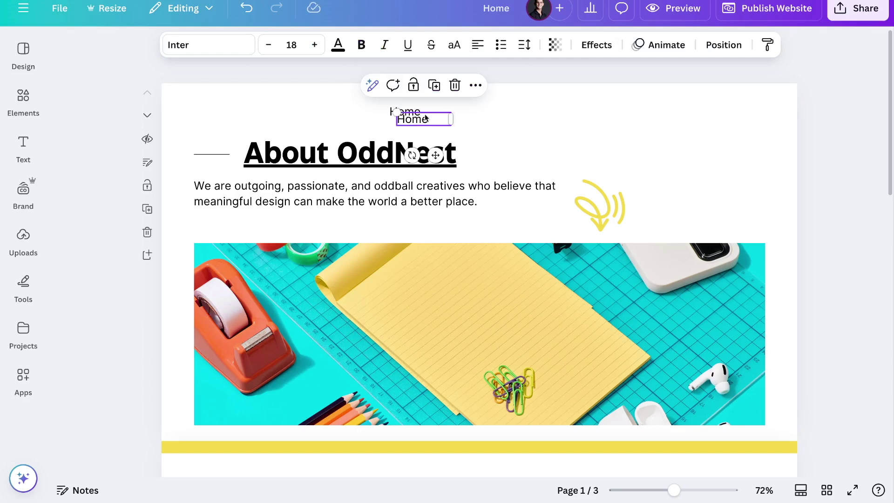
{"action": "key", "text": "Return"}
{"action": "key", "text": "BackSpace"}
{"action": "type", "text": "About us"}
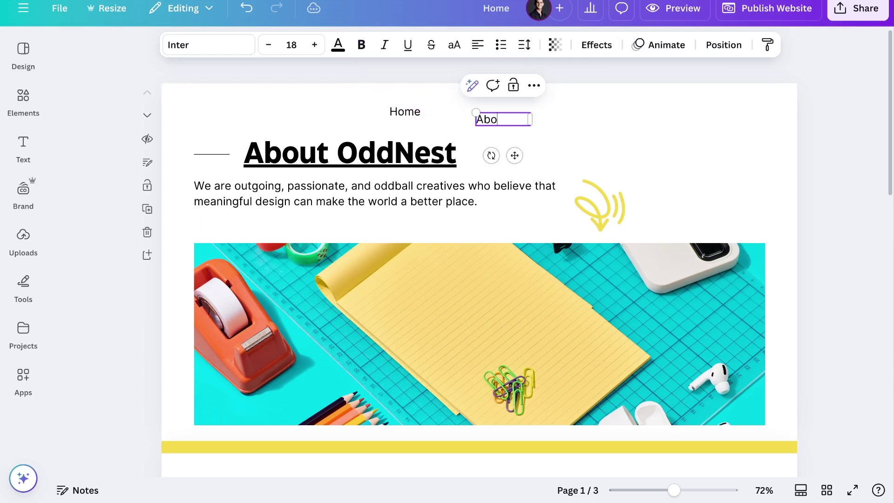
{"action": "left_click", "coordinate": [538, 129]}
Duplicate the About us text, place the copy to its right and change it to Contact
{"action": "left_click", "coordinate": [523, 124]}
{"action": "key", "text": "ctrl+d"}
{"action": "left_click_drag", "start_coordinate": [517, 132], "coordinate": [637, 118]}
{"action": "key", "text": "Return"}
{"action": "key", "text": "BackSpace"}
{"action": "type", "text": "Contact"}
{"action": "left_click", "coordinate": [591, 140]}
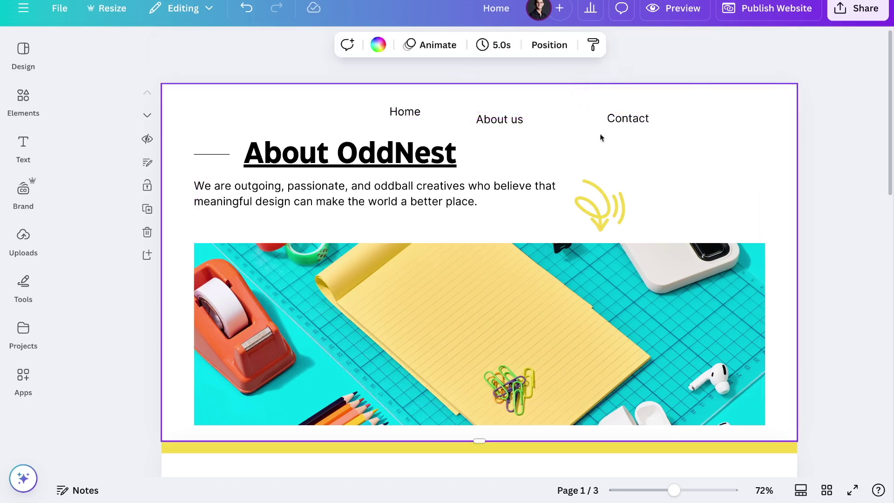